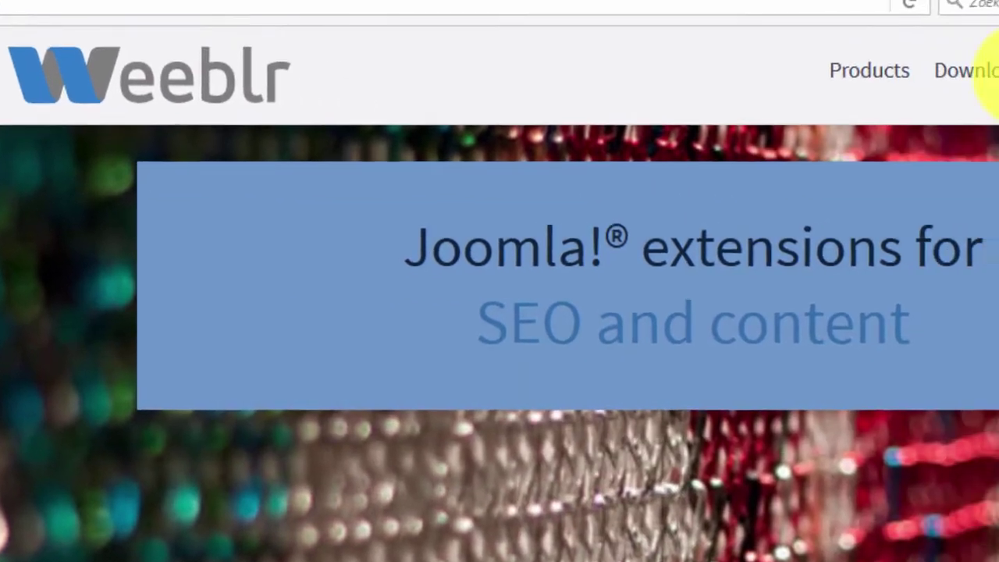
# Open the wbAMP product page and go to the download page of its free community version.
pyautogui.moveTo(906, 63)
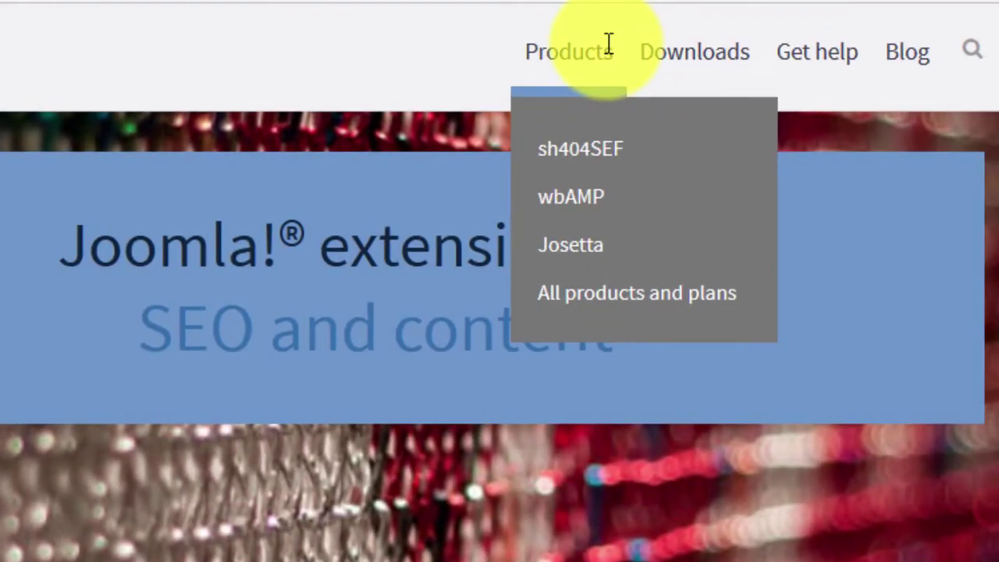
pyautogui.click(593, 202)
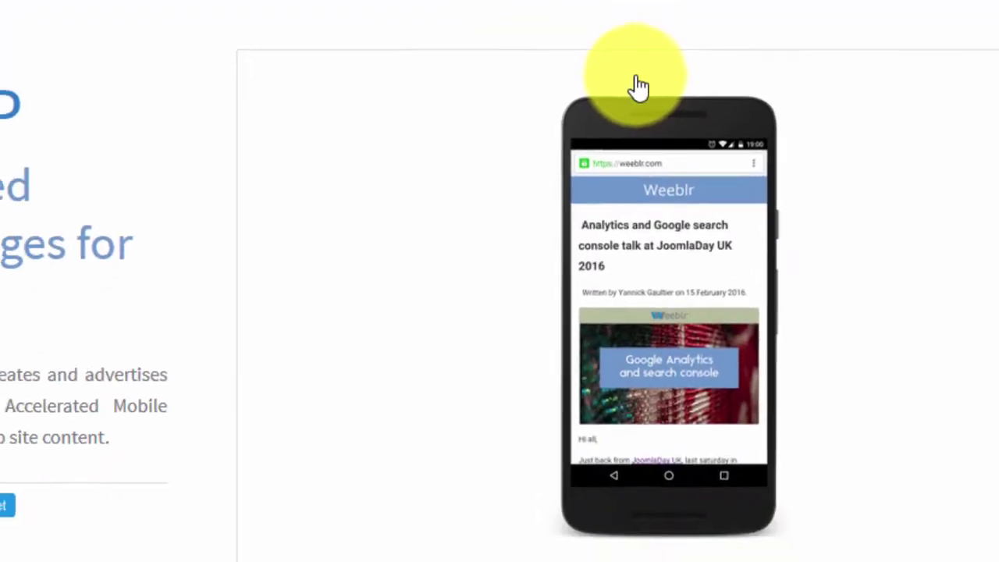
pyautogui.scroll(-5, 988, 101)
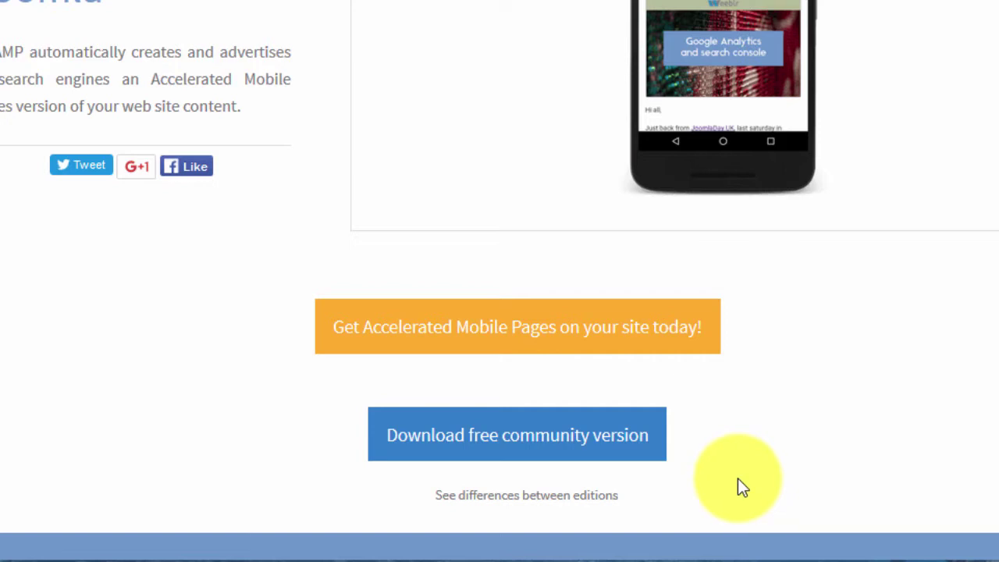
pyautogui.scroll(-2, 786, 348)
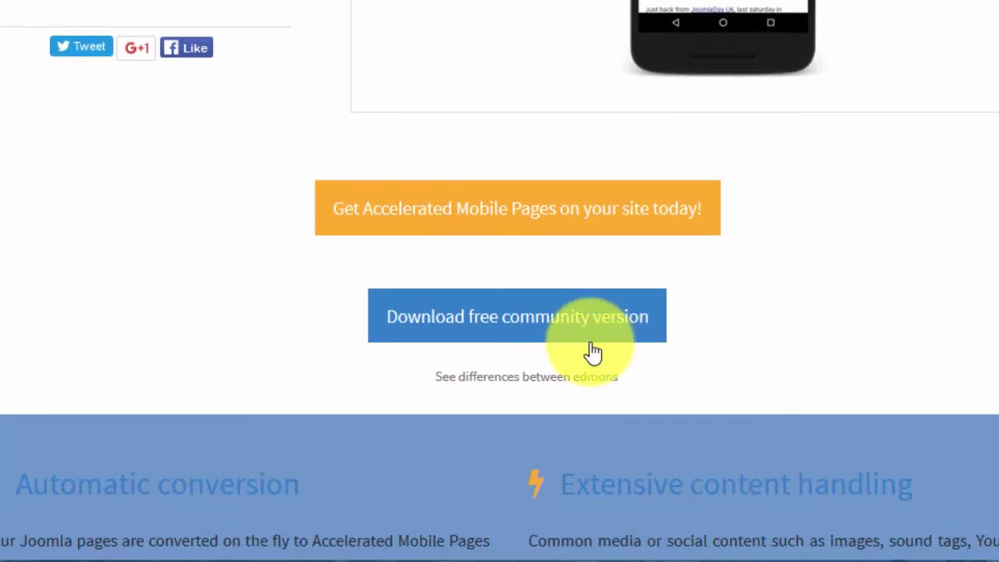
pyautogui.click(571, 331)
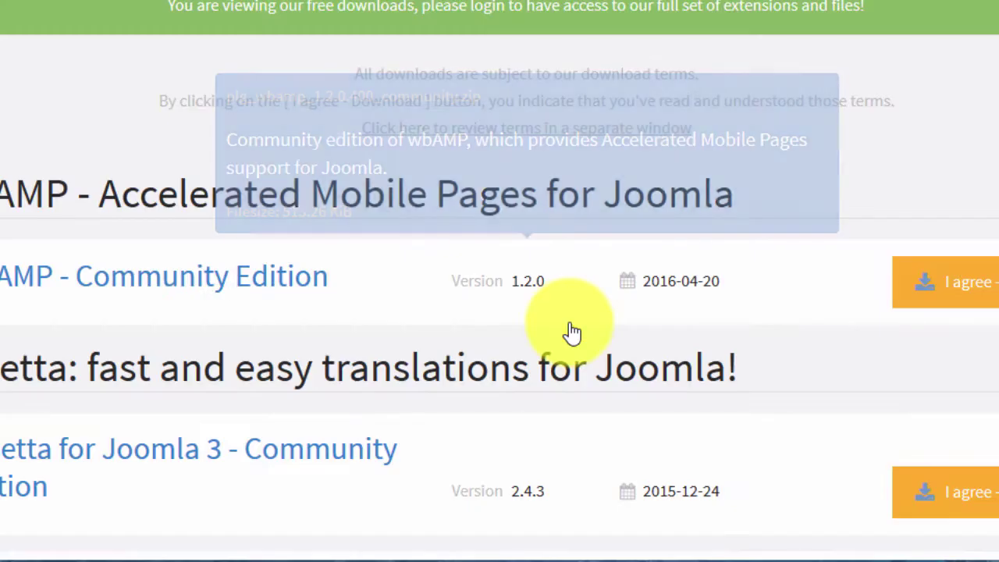
# Try to download the wbAMP - Community Edition package, version 1.2.0.
pyautogui.scroll(-2, 569, 335)
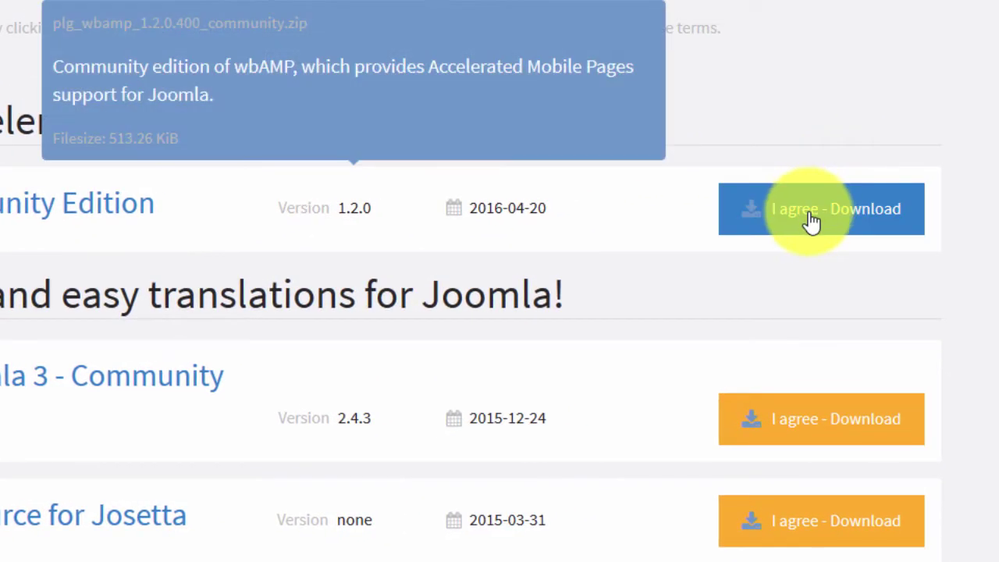
pyautogui.click(810, 216)
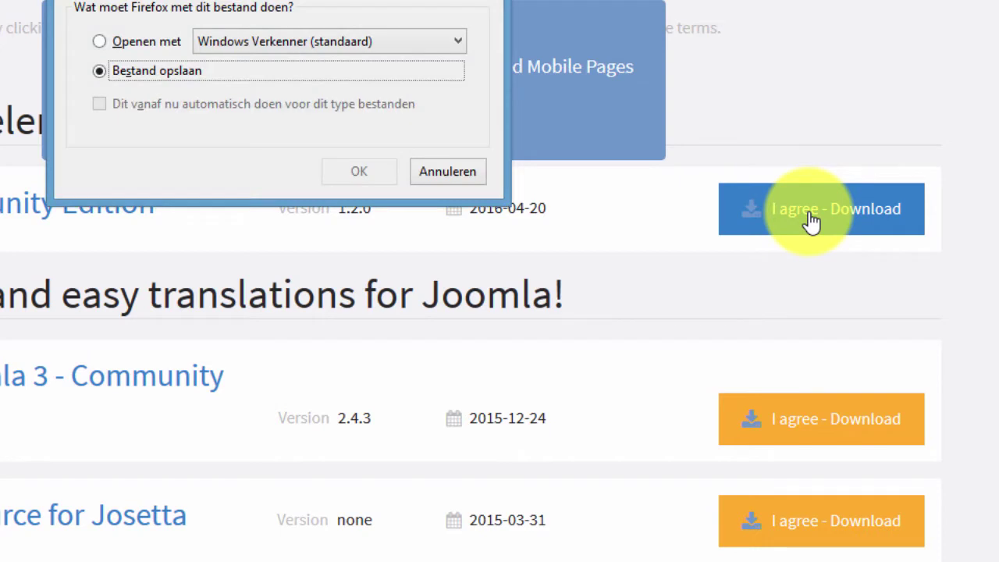
pyautogui.click(455, 174)
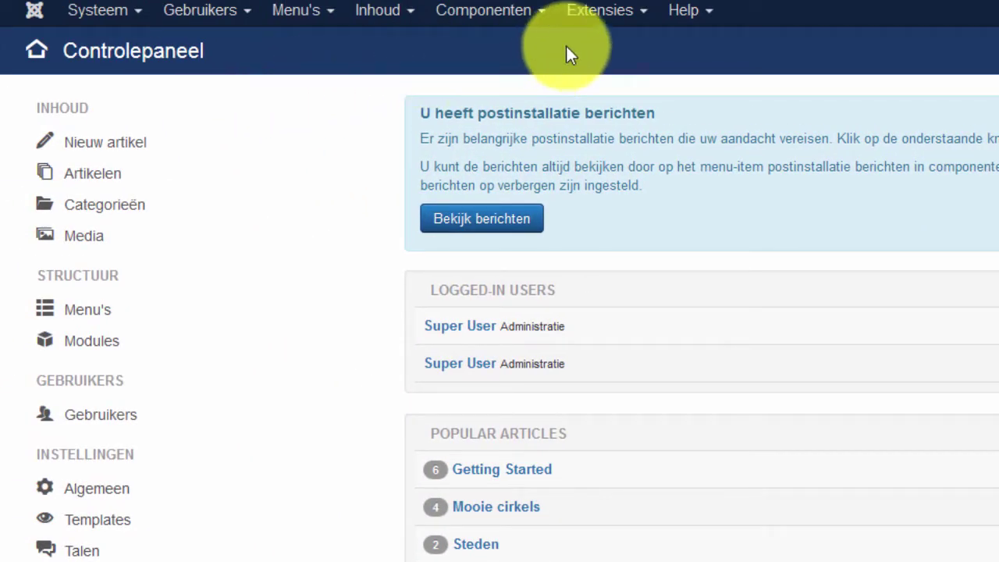
# Upload and install the extension package plg_wbamp_1.2.0.400_community.zip in the Joomla administration.
pyautogui.click(600, 11)
pyautogui.click(606, 51)
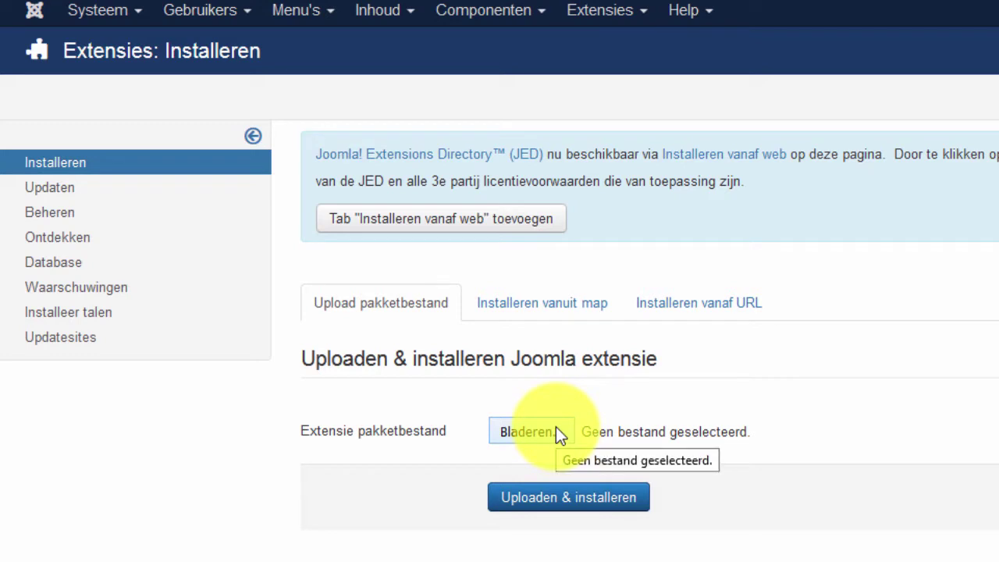
pyautogui.click(555, 432)
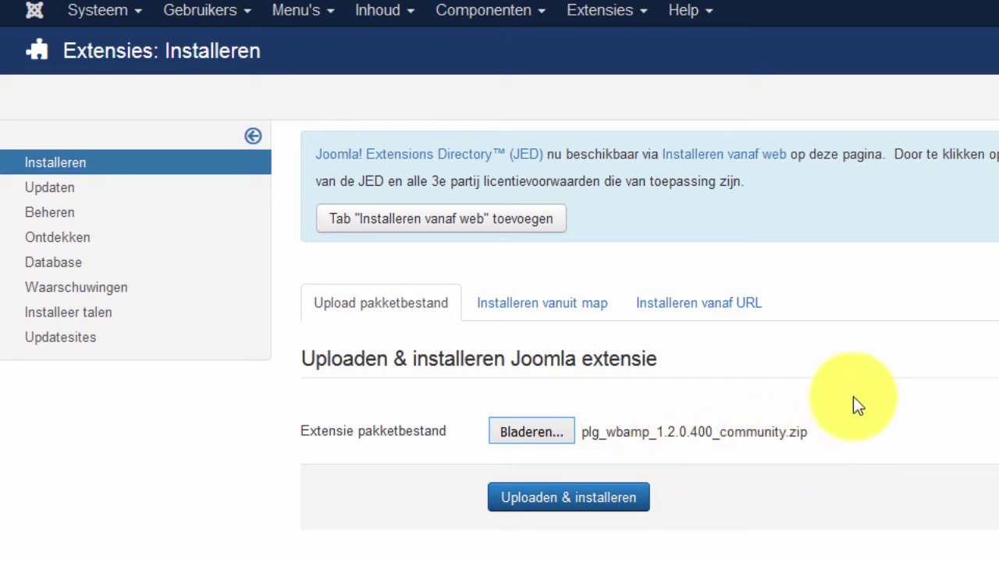
pyautogui.click(586, 506)
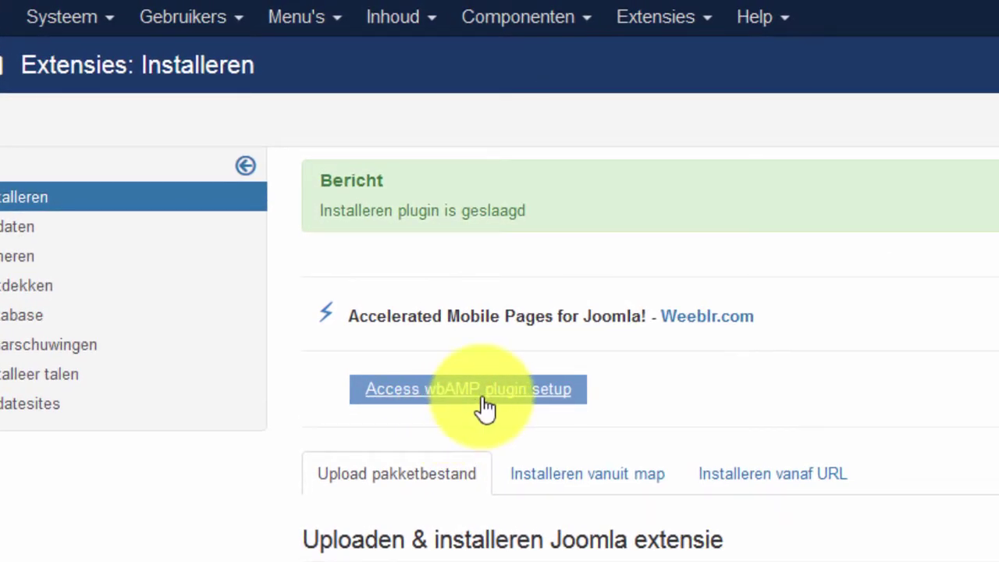
# Open the list of installed Joomla plugins and filter it by "amp".
pyautogui.click(667, 19)
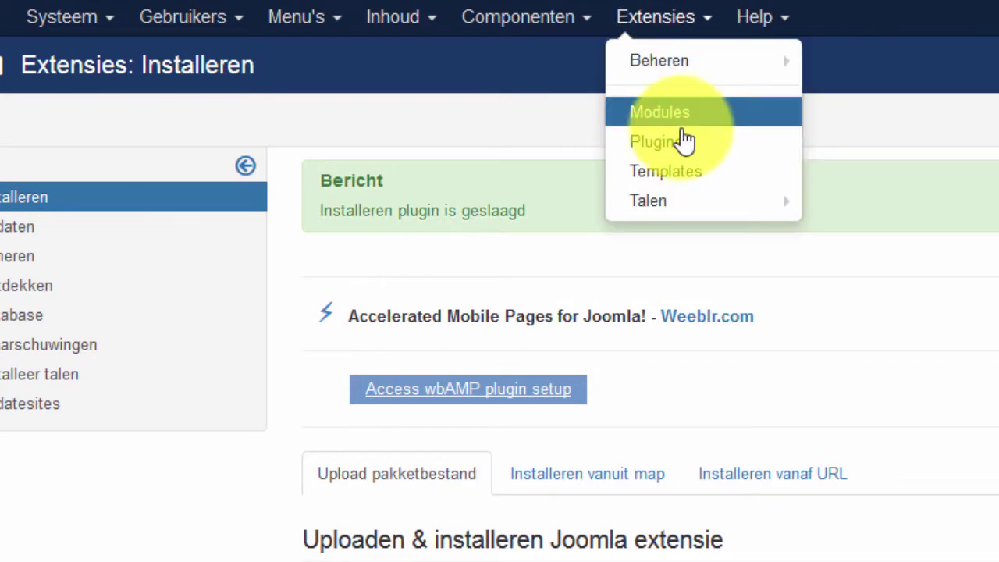
pyautogui.click(681, 139)
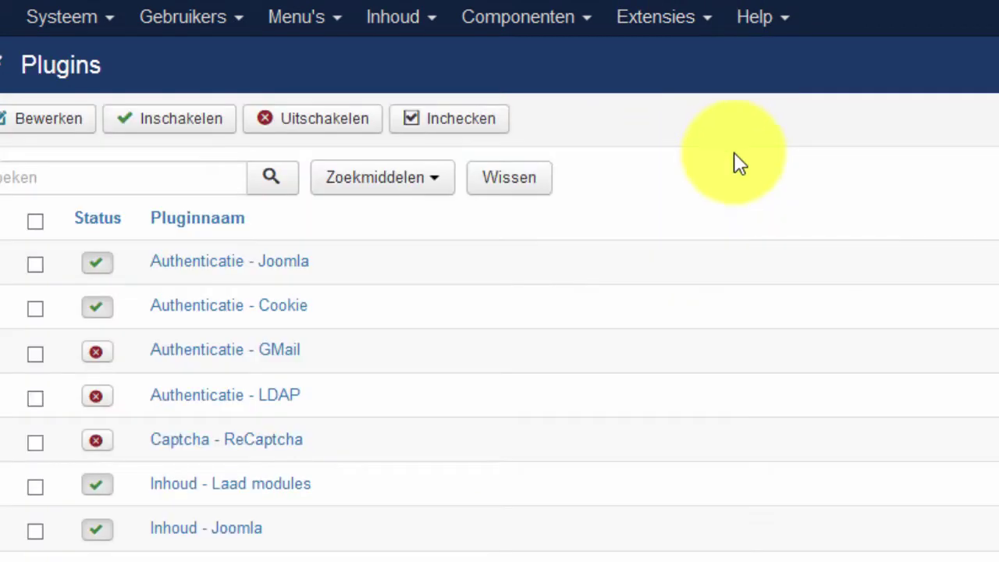
pyautogui.click(283, 226)
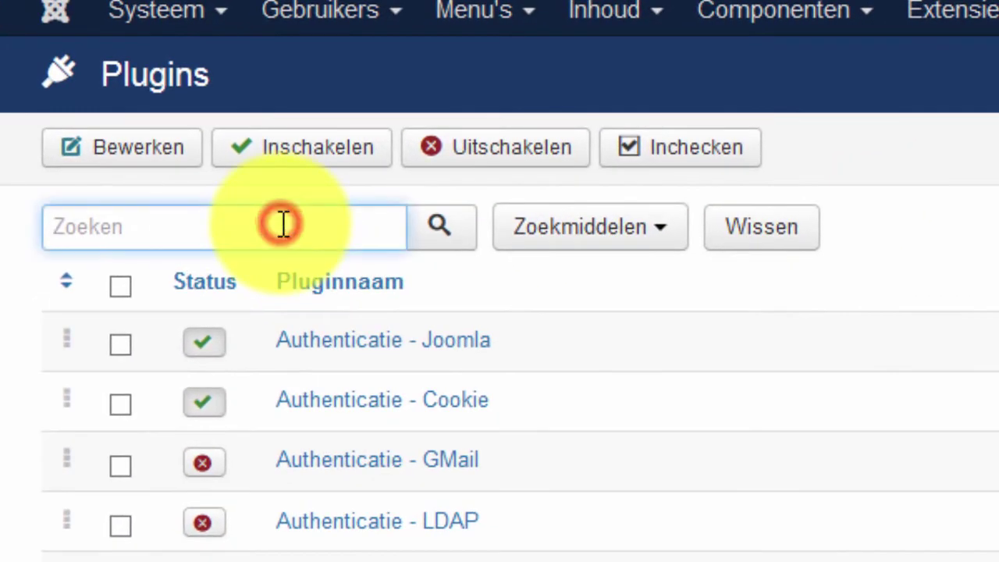
pyautogui.write('a')
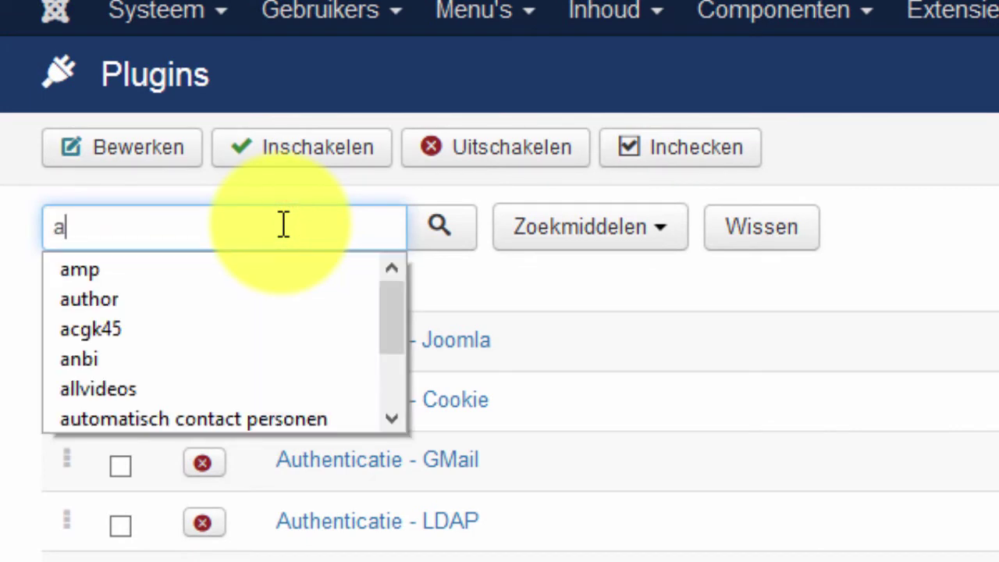
pyautogui.click(232, 267)
pyautogui.click(414, 231)
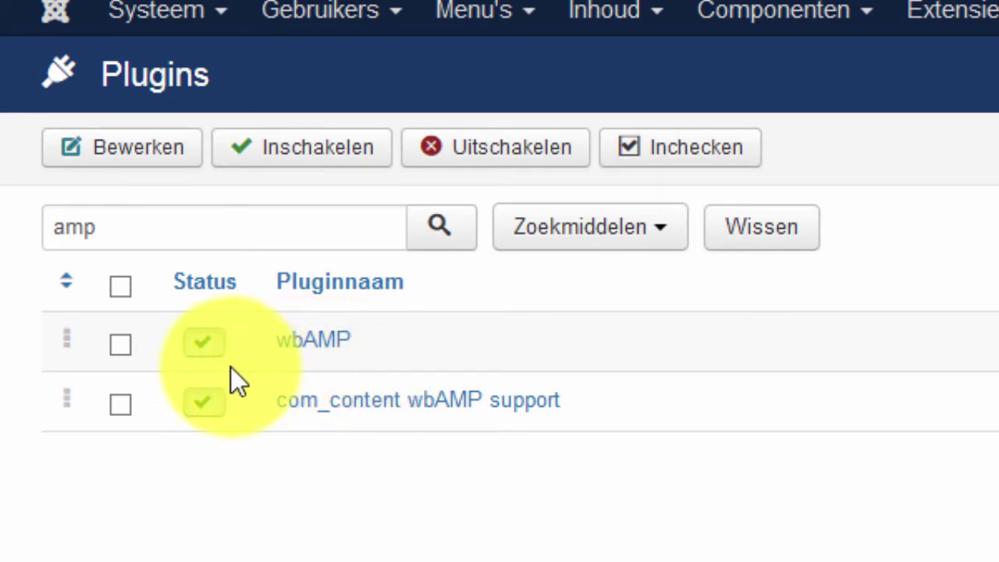
# Open the wbAMP plugin's page selection settings and set ItemID(s) of the com_content rule to *.
pyautogui.click(334, 356)
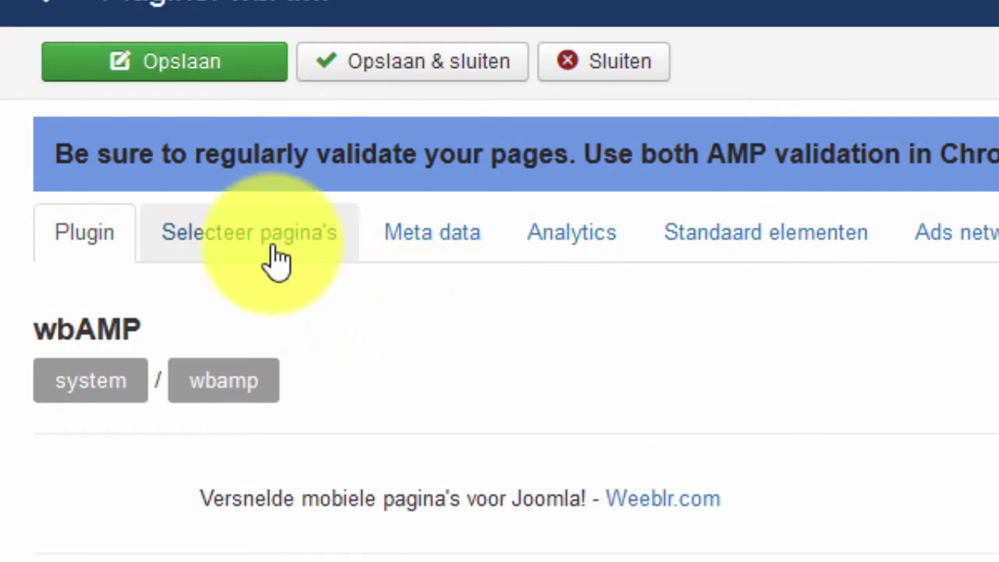
pyautogui.click(273, 89)
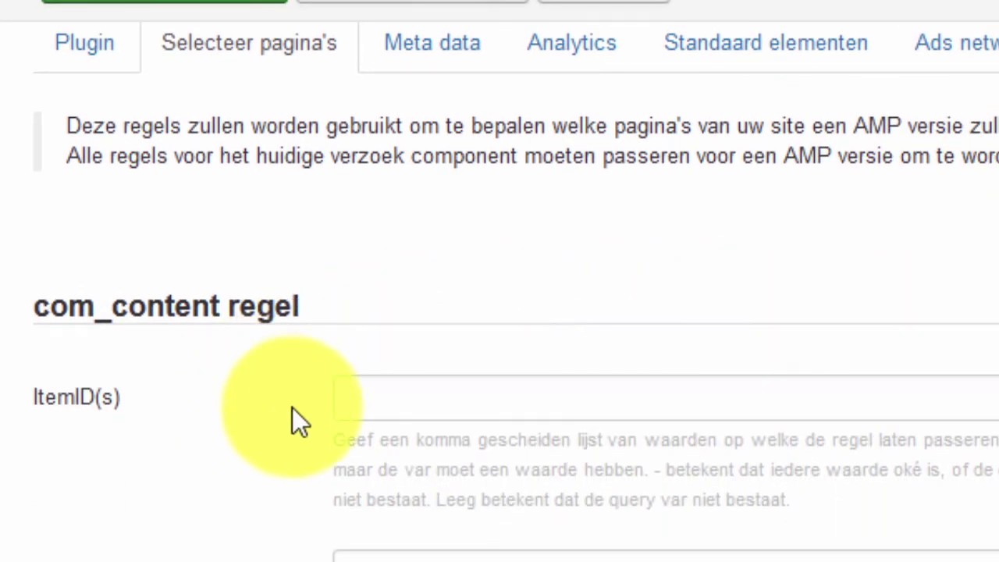
pyautogui.click(391, 379)
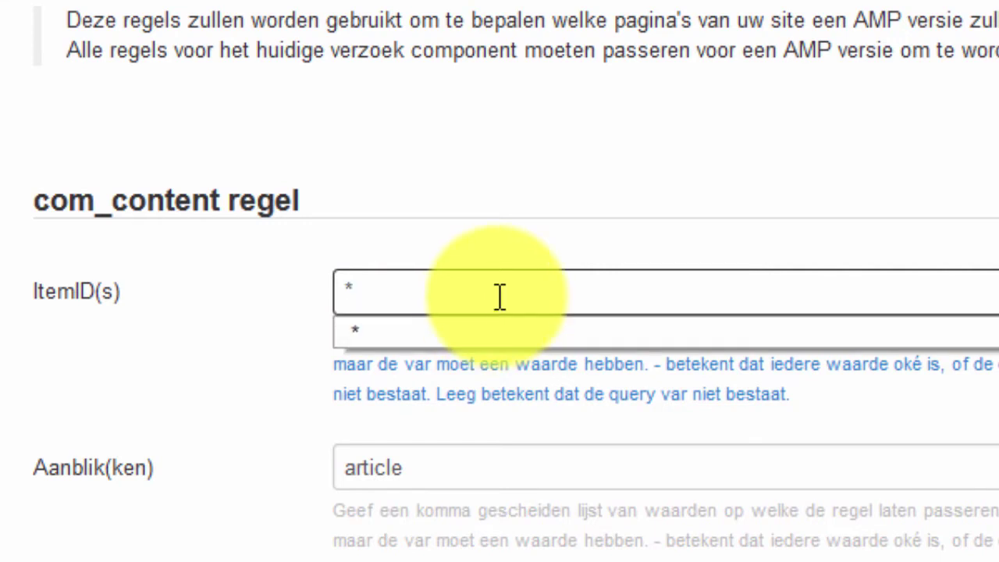
pyautogui.click(748, 246)
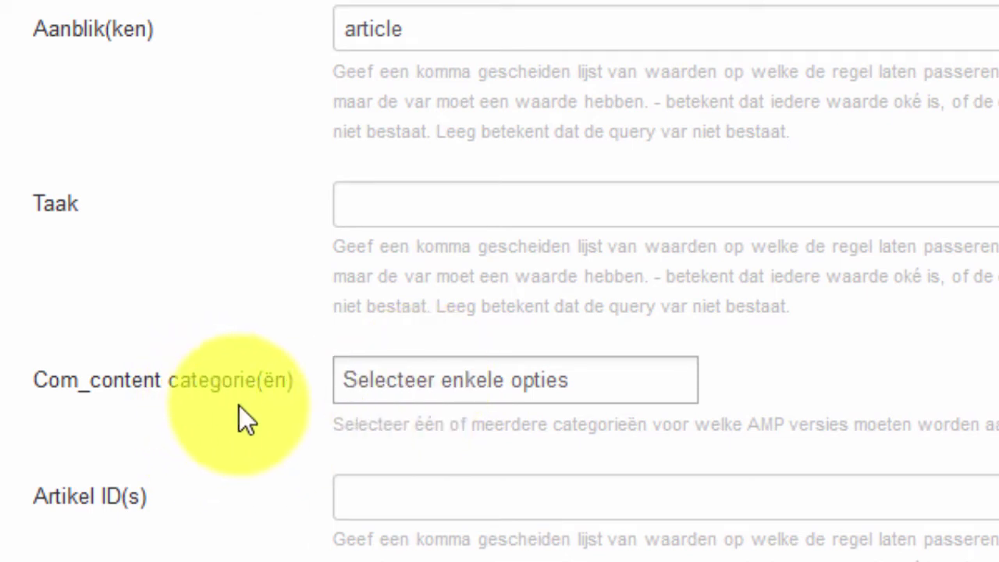
# Select the Blog category for the com_content rule and set its Artikel ID(s) to *.
pyautogui.click(382, 380)
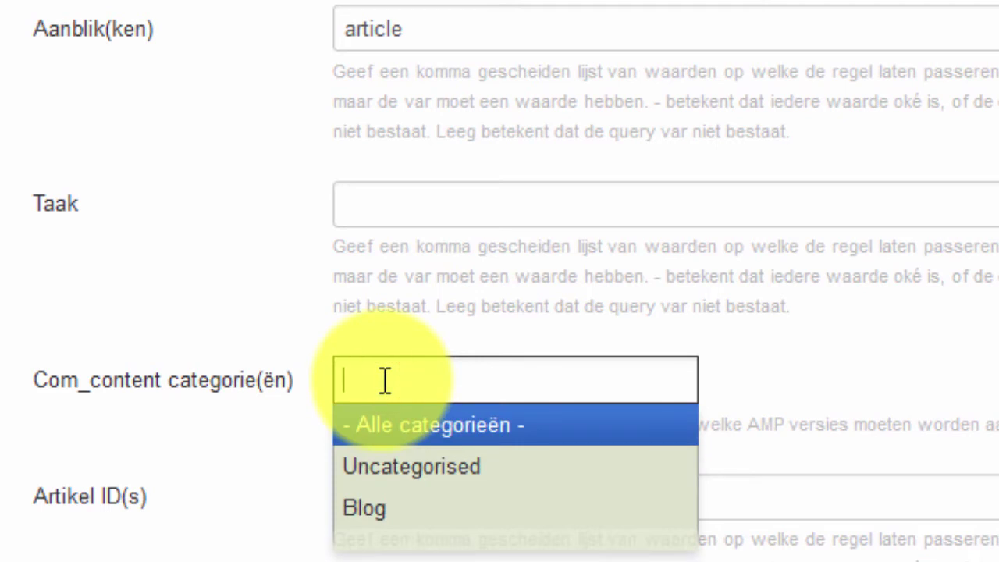
pyautogui.click(382, 509)
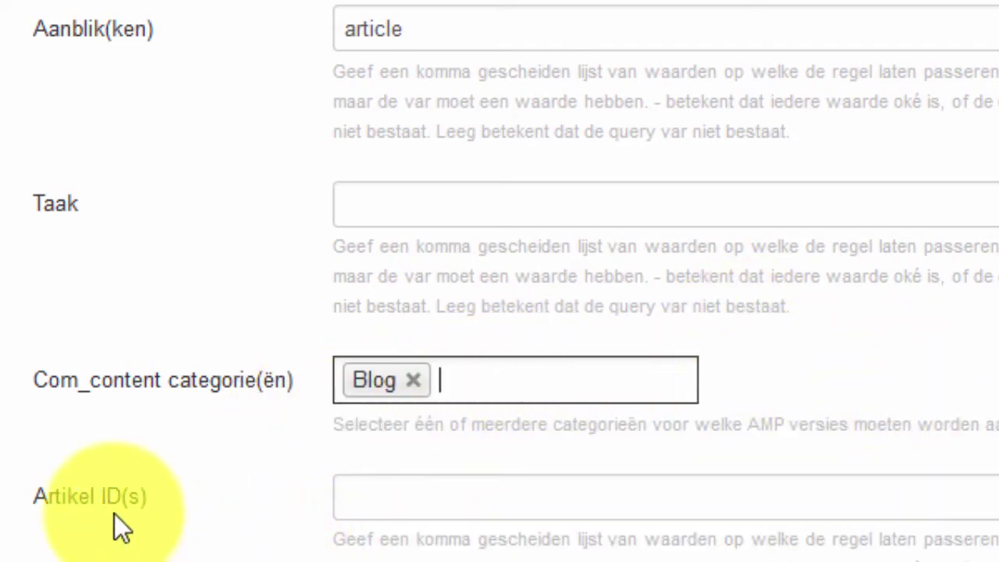
pyautogui.click(370, 500)
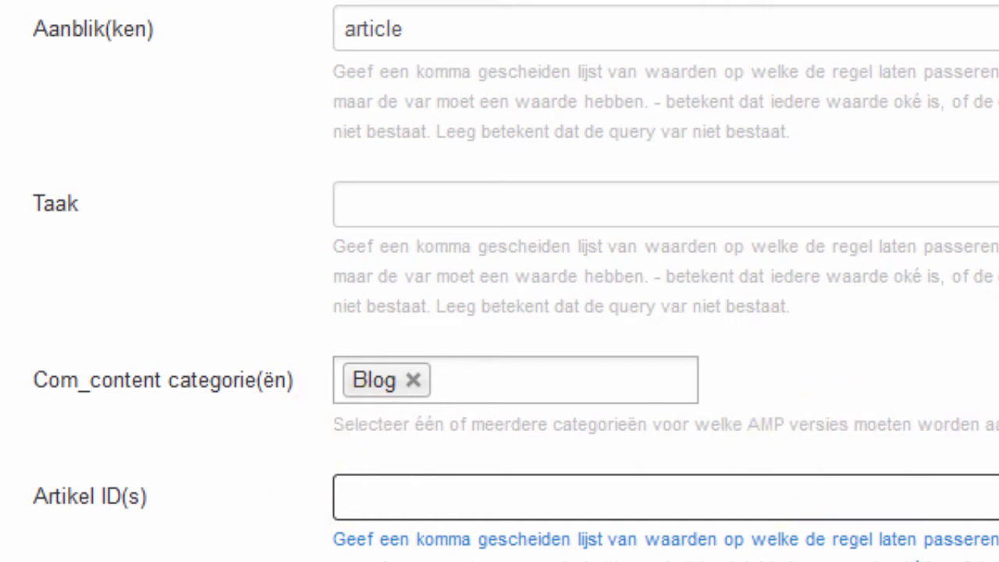
pyautogui.scroll(-2, 847, 504)
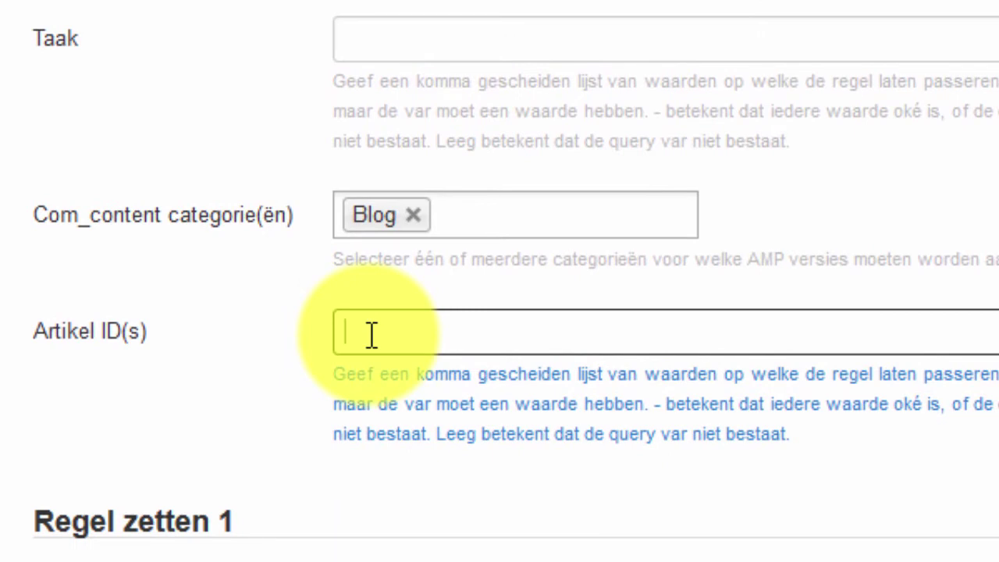
pyautogui.click(372, 336)
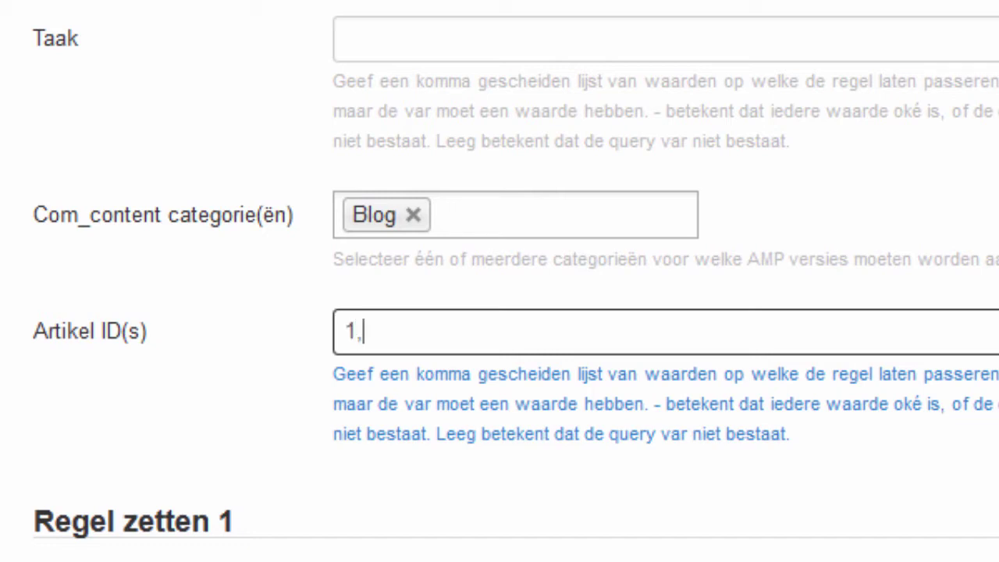
pyautogui.write('3,')
pyautogui.press('BackSpace')
pyautogui.press('BackSpace')
pyautogui.write('*')
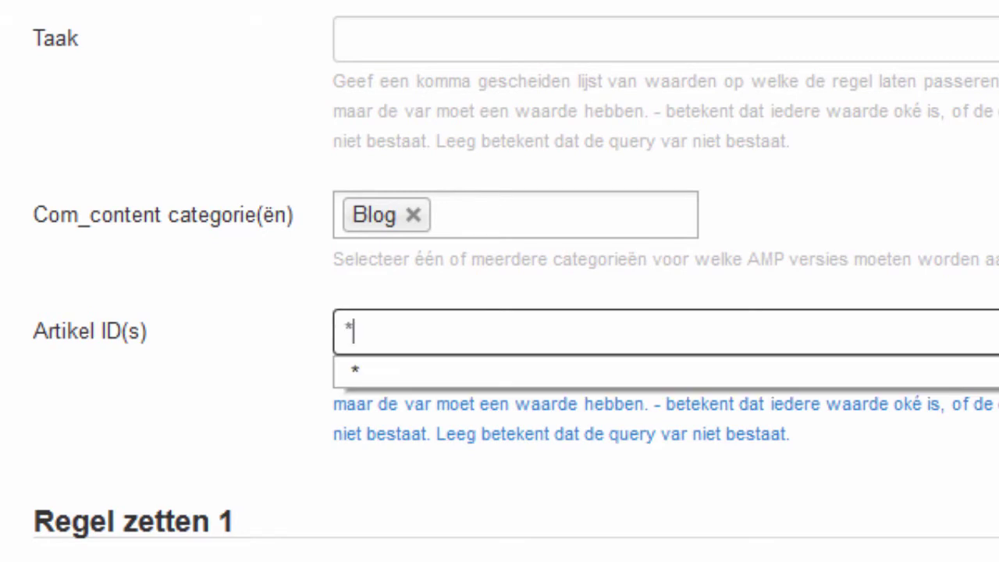
pyautogui.click(979, 230)
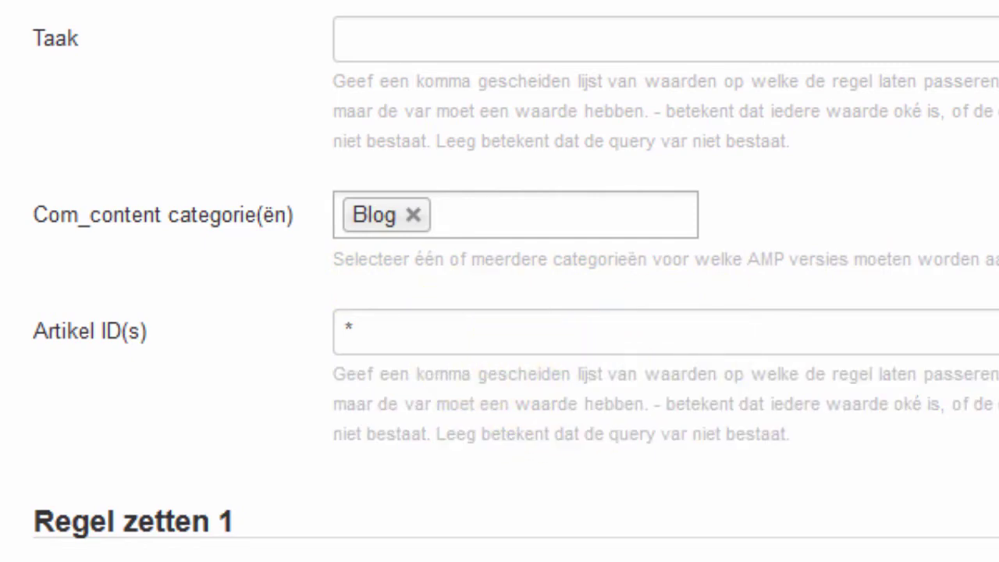
# Review the fields of the com_content rule and those of Regel zetten 1 below it.
pyautogui.scroll(-1, 499, 281)
pyautogui.scroll(7, 499, 281)
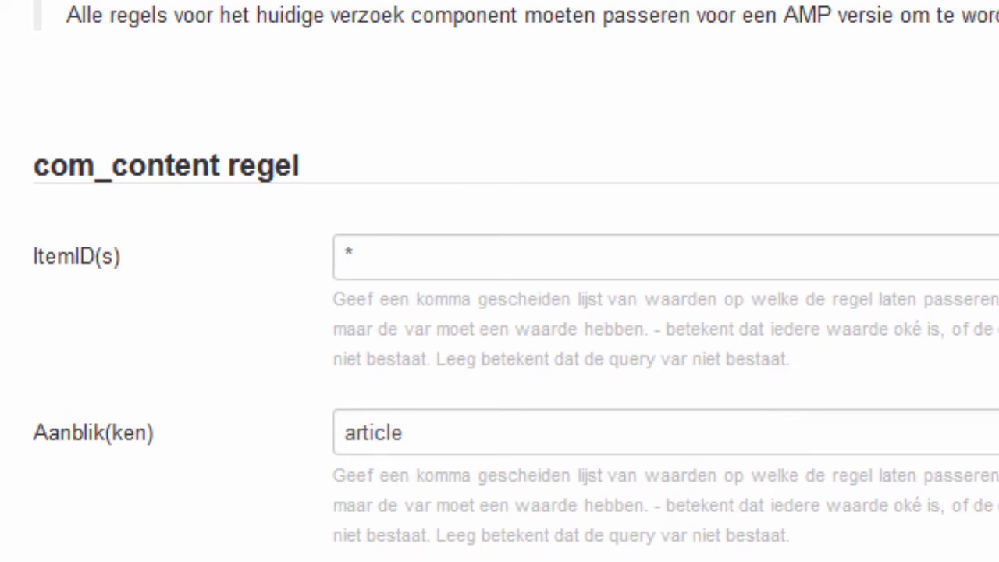
pyautogui.scroll(2, 499, 281)
pyautogui.scroll(-4, 499, 281)
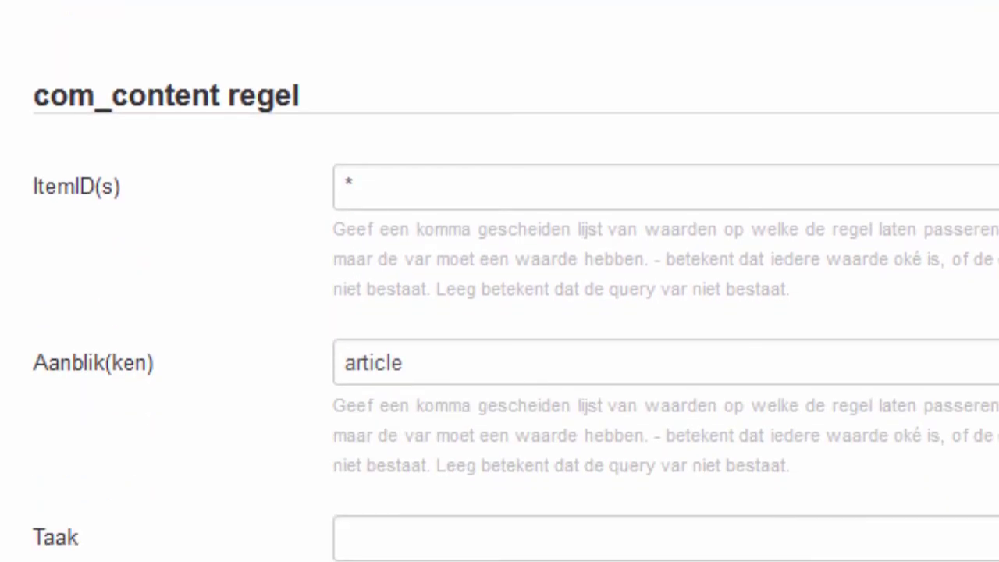
pyautogui.scroll(-10, 499, 281)
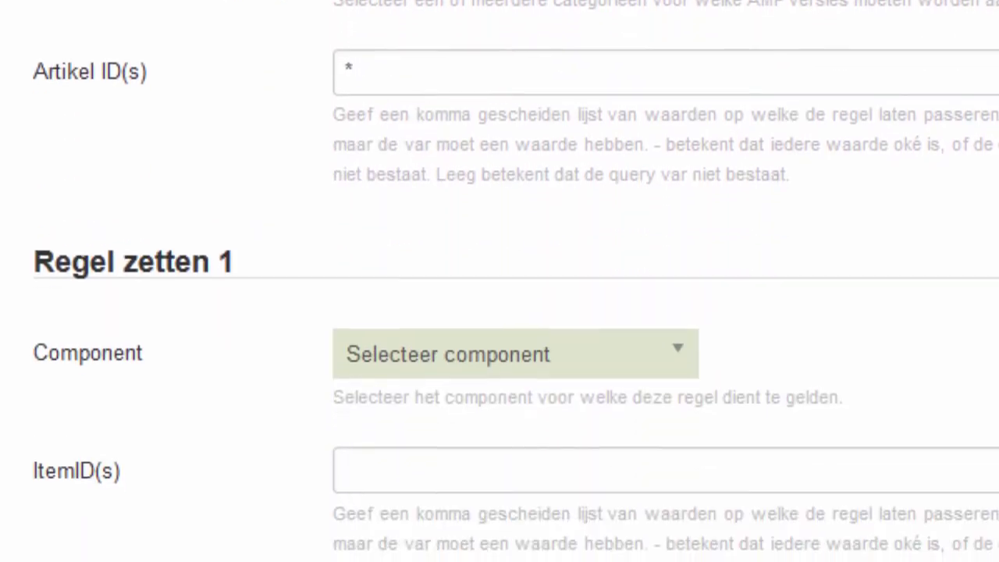
pyautogui.scroll(-3, 499, 280)
pyautogui.scroll(2, 628, 263)
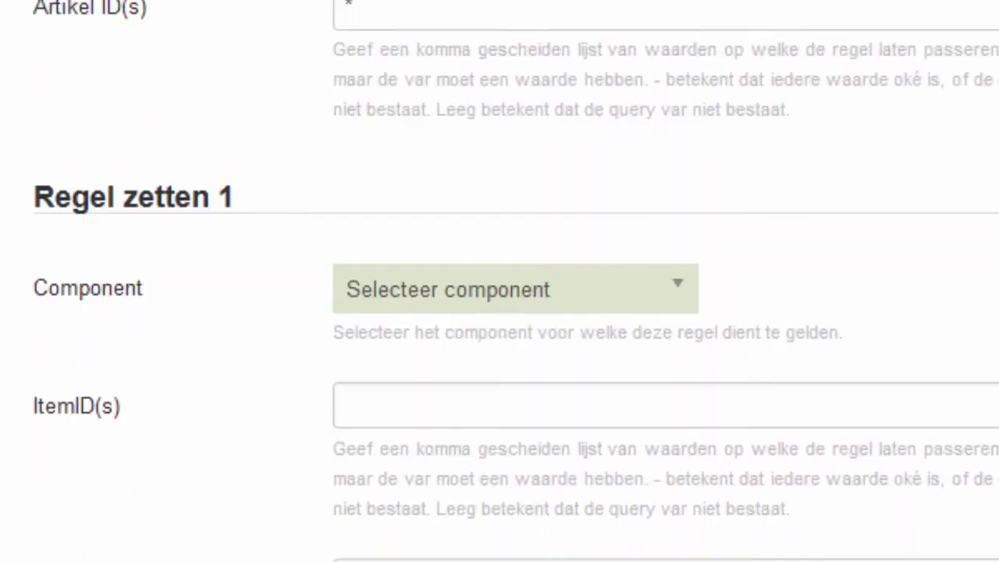
pyautogui.scroll(10, 499, 281)
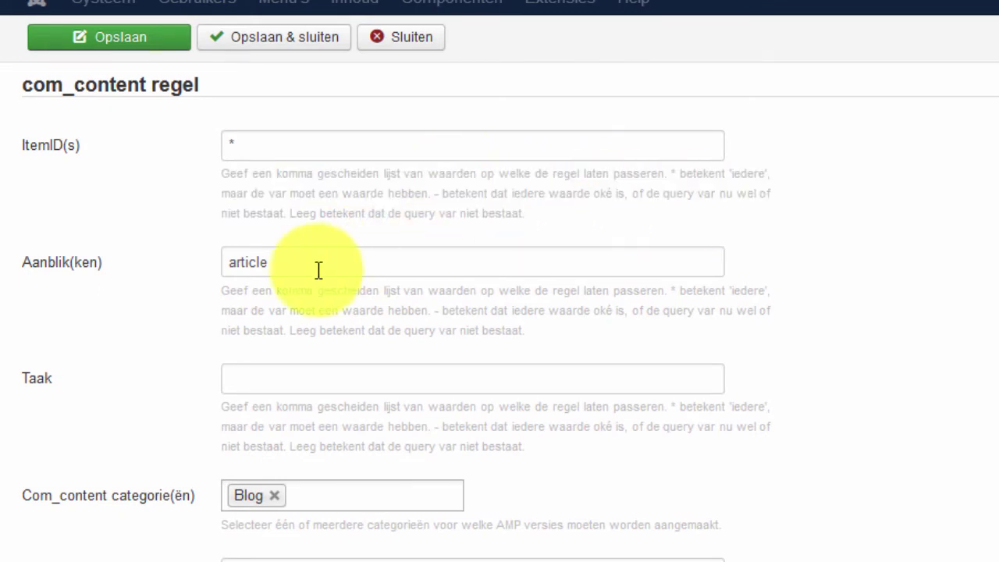
pyautogui.scroll(-3, 530, 305)
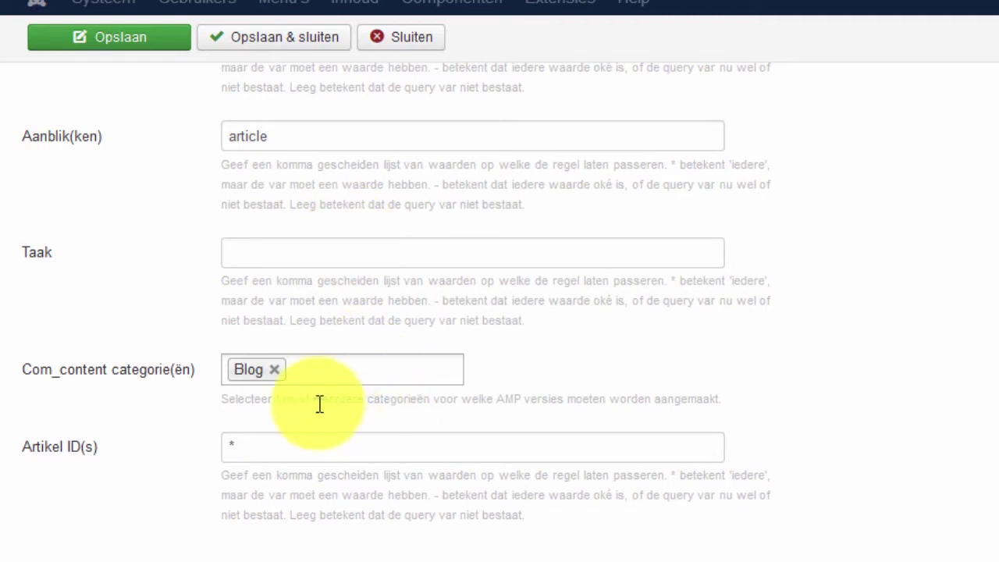
# Set the component of Regel zetten 1 to com_banners.
pyautogui.scroll(-6, 909, 426)
pyautogui.click(446, 383)
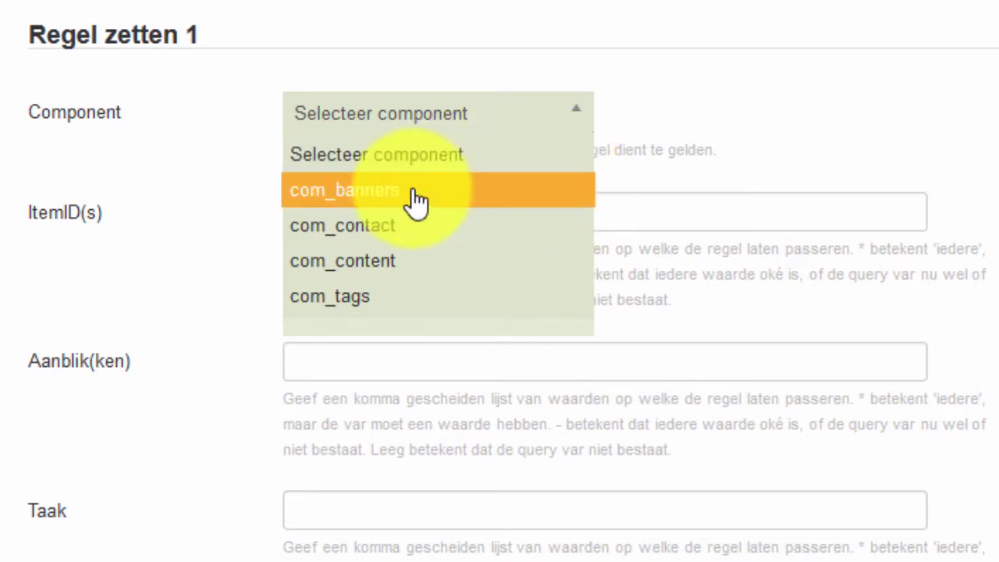
pyautogui.click(371, 199)
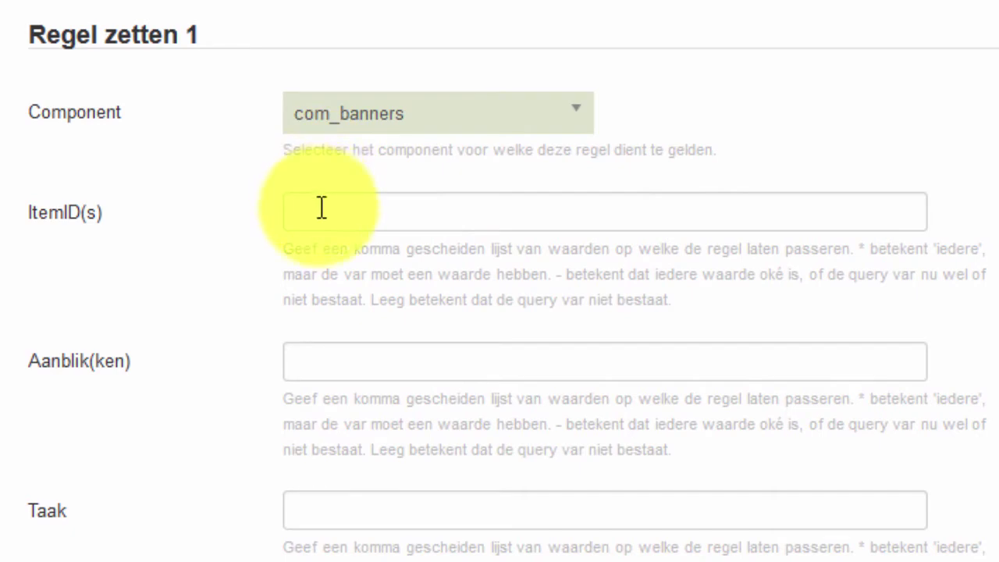
# Reset the component of Regel zetten 1 to the unselected option Selecteer component, leaving its ItemID(s), Aanblik(ken) and Taak fields empty.
pyautogui.scroll(-2, 187, 295)
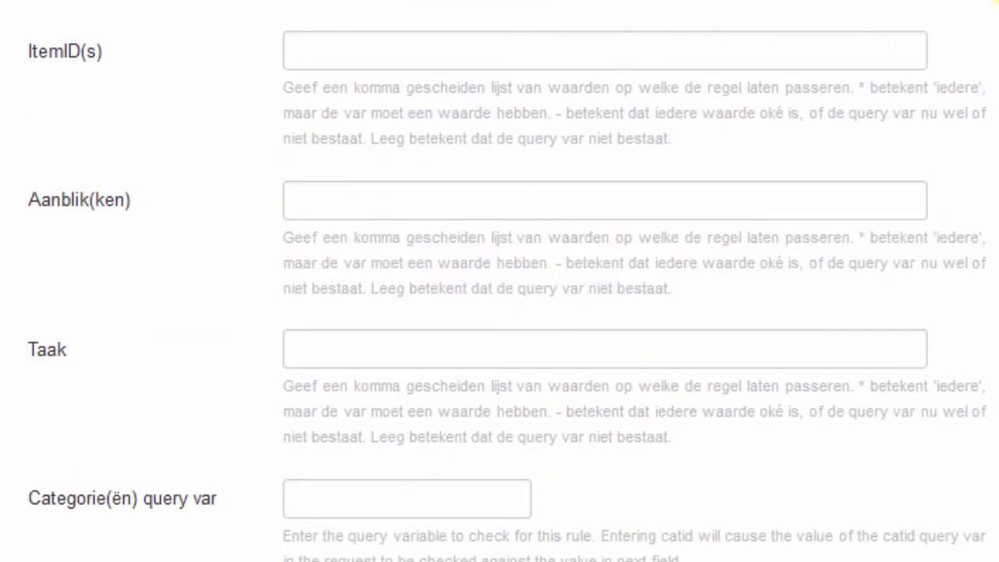
pyautogui.scroll(-1, 500, 281)
pyautogui.scroll(3, 573, 123)
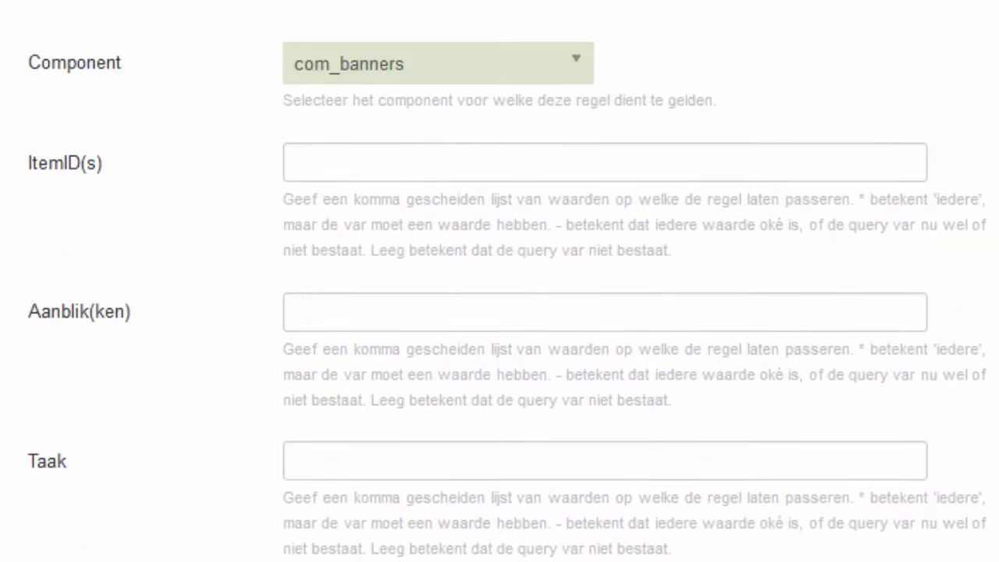
pyautogui.scroll(-2, 499, 281)
pyautogui.scroll(3, 306, 9)
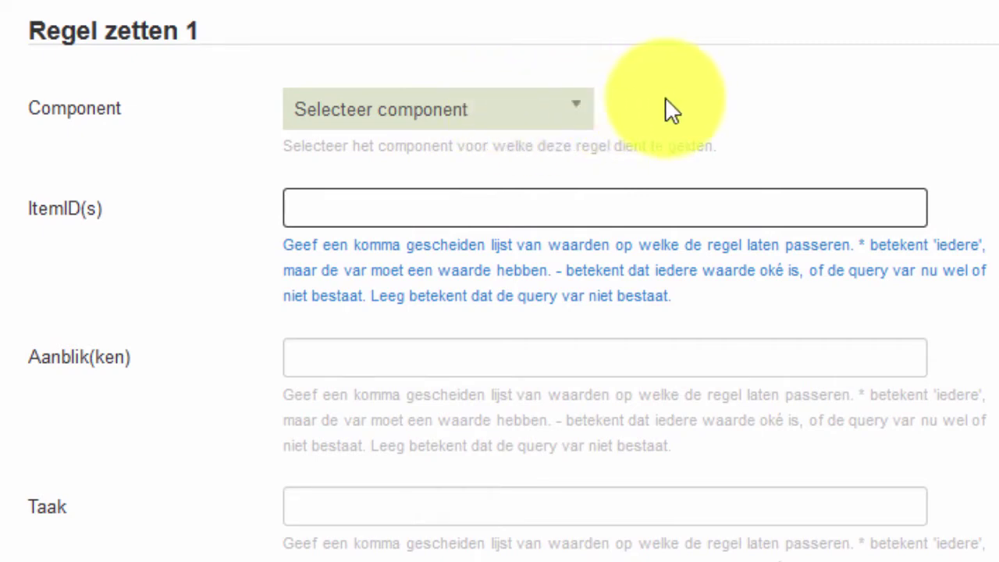
# Review the fields of Regel zetten 1, 2 and 3, including the component choices offered for Regel zetten 2.
pyautogui.scroll(-10, 697, 151)
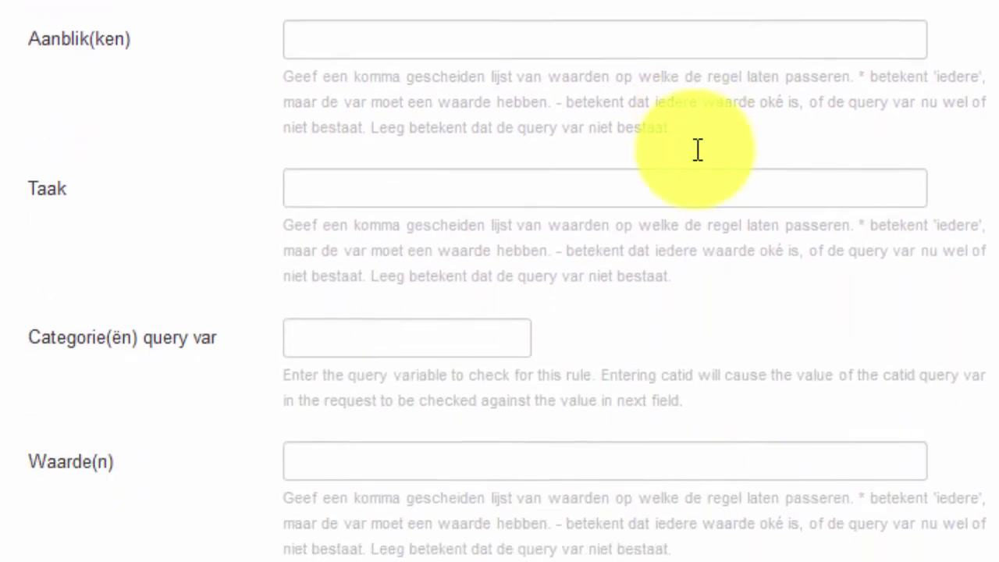
pyautogui.scroll(-4, 697, 150)
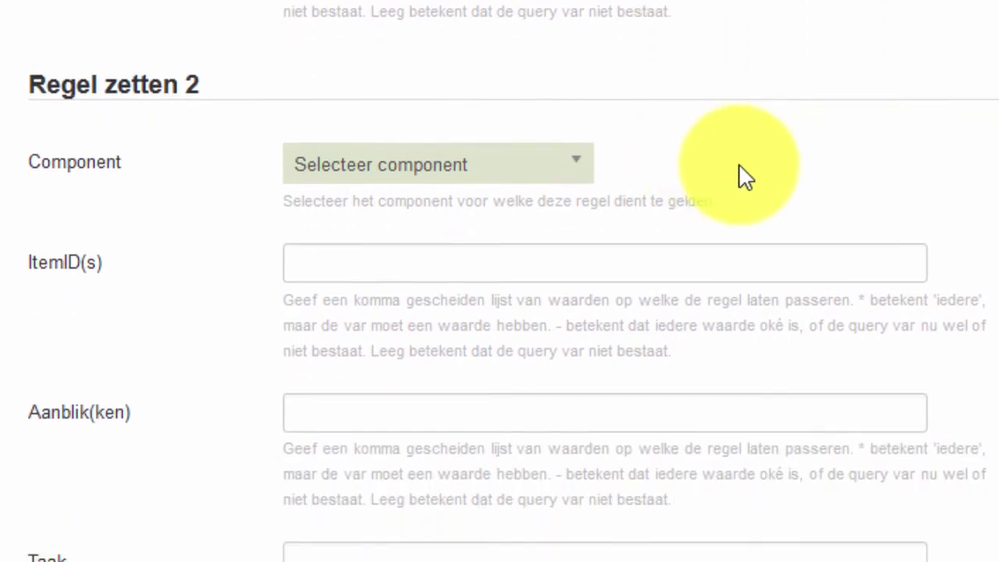
pyautogui.scroll(-2, 909, 115)
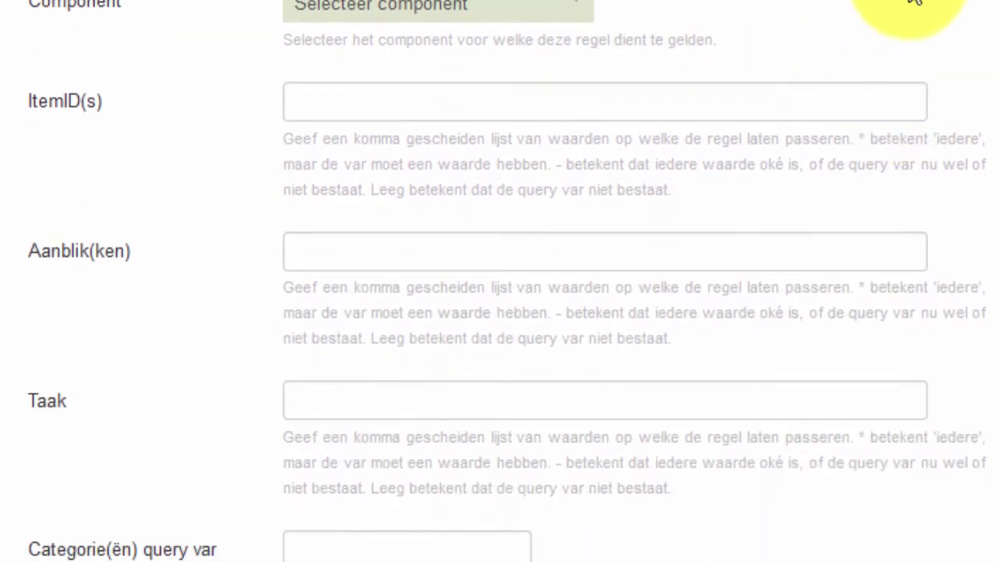
pyautogui.click(587, 11)
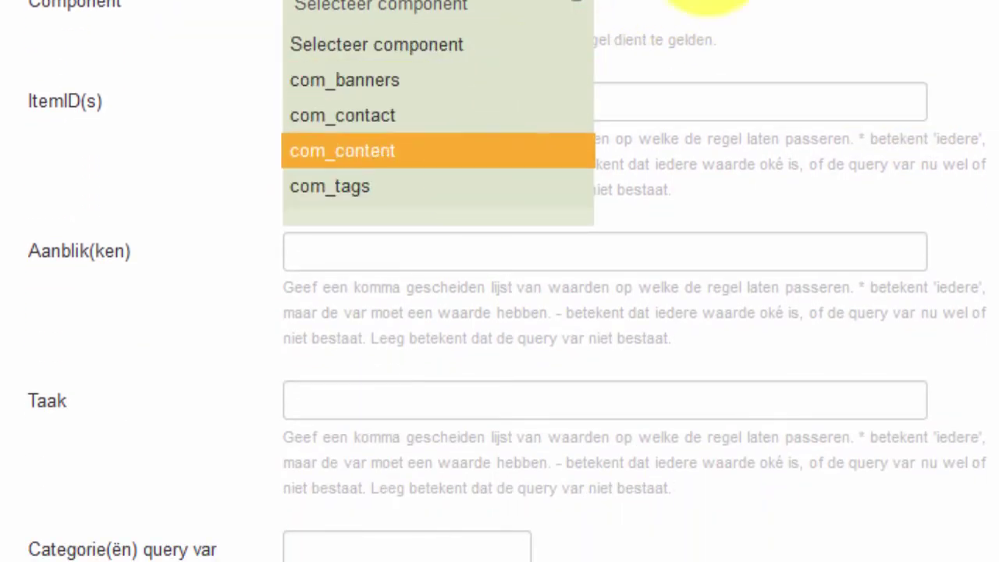
pyautogui.press('Escape')
pyautogui.scroll(-20, 500, 281)
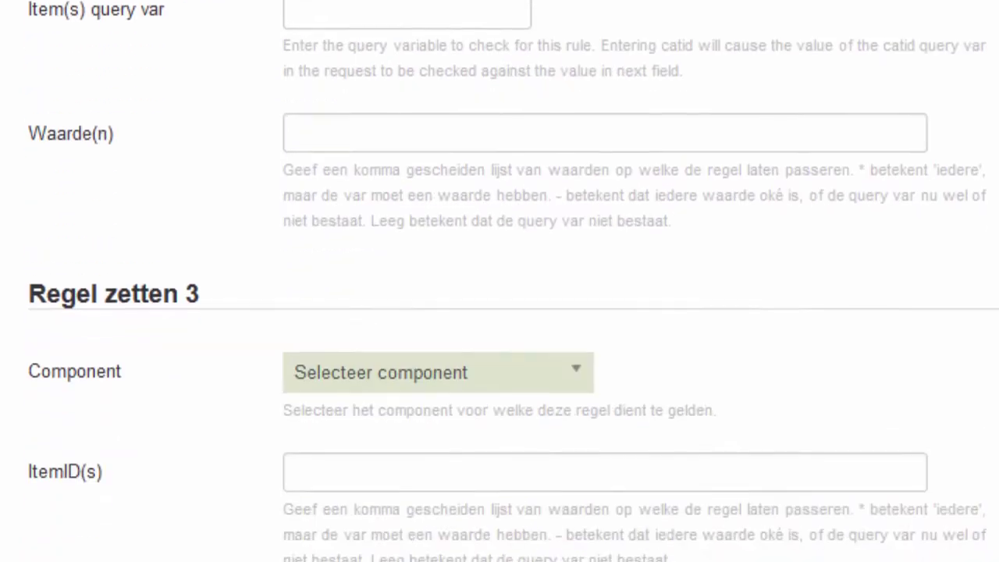
pyautogui.scroll(-15, 499, 281)
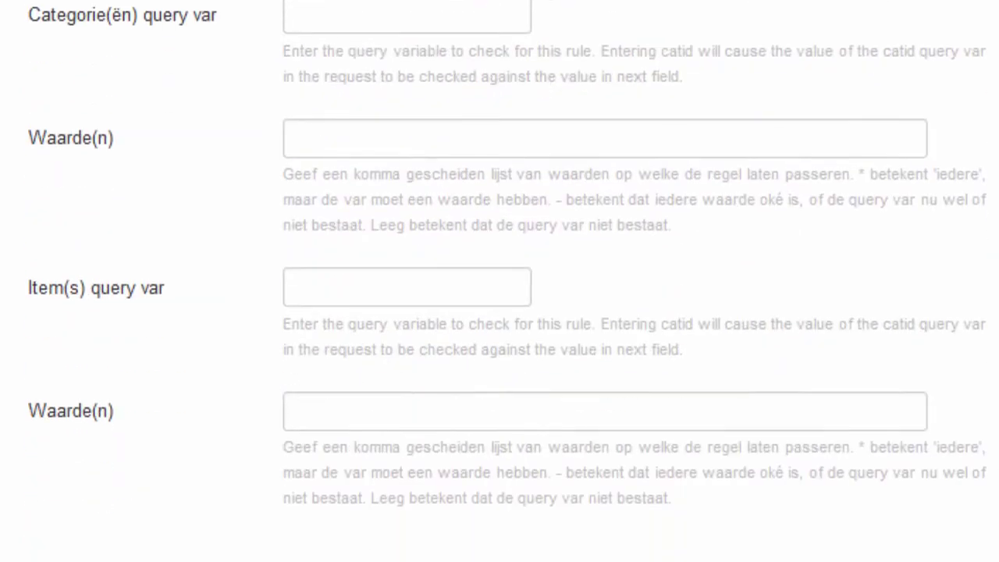
# Check the ItemID(s), Aanblik(ken), Taak, category and Artikel ID(s) fields of the com_content rule.
pyautogui.scroll(20, 499, 281)
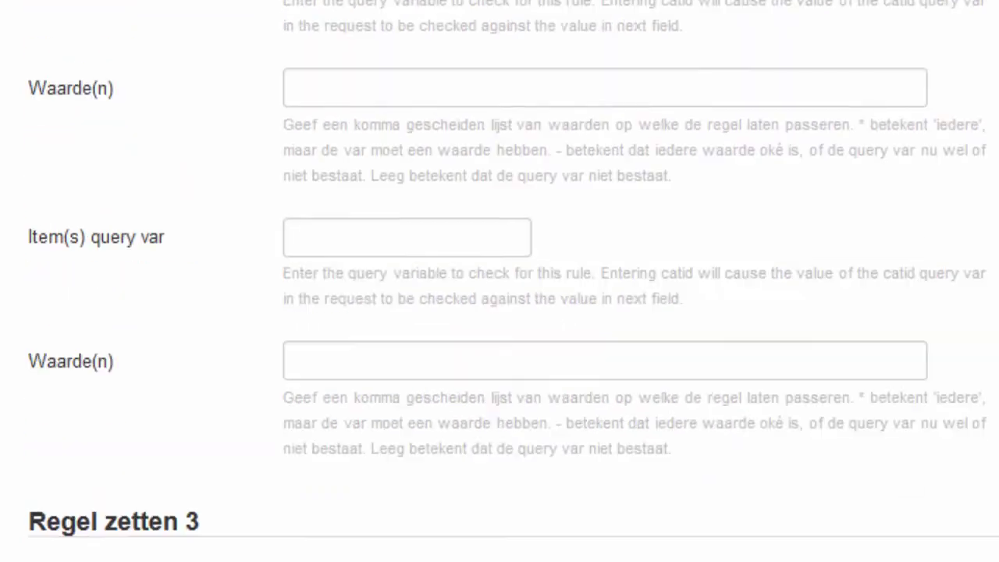
pyautogui.scroll(10, 499, 281)
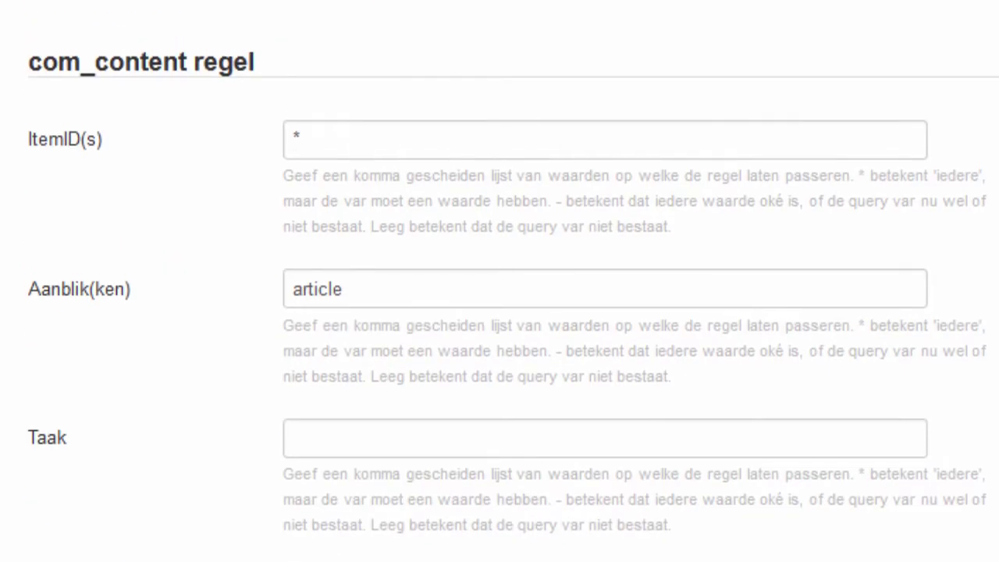
pyautogui.scroll(-3, 489, 106)
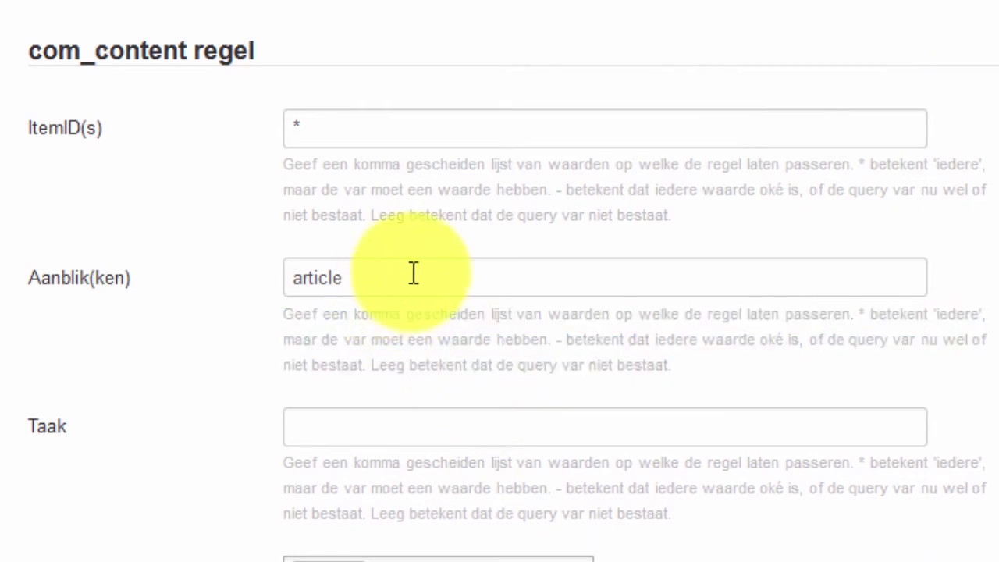
pyautogui.scroll(-3, 773, 369)
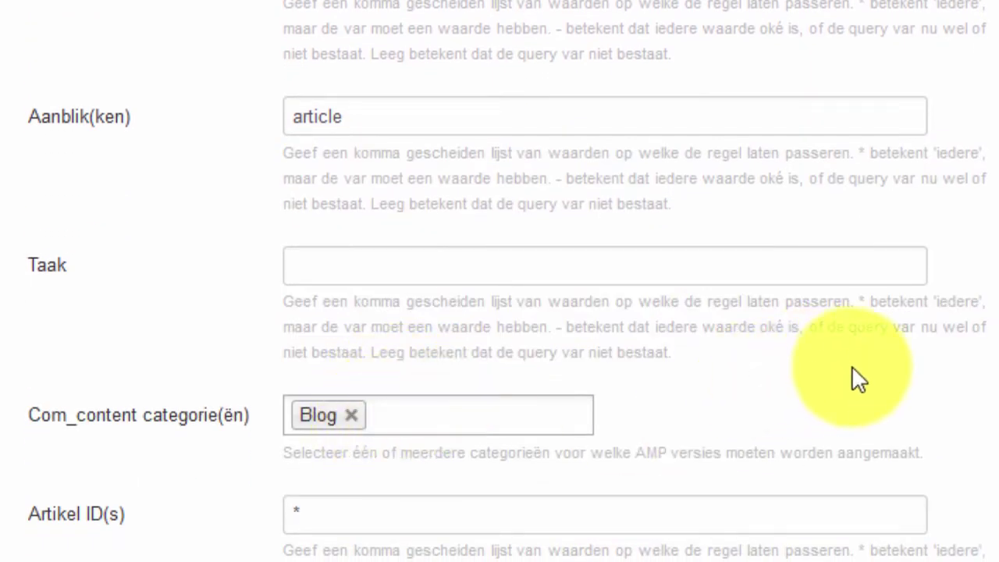
pyautogui.scroll(-3, 981, 156)
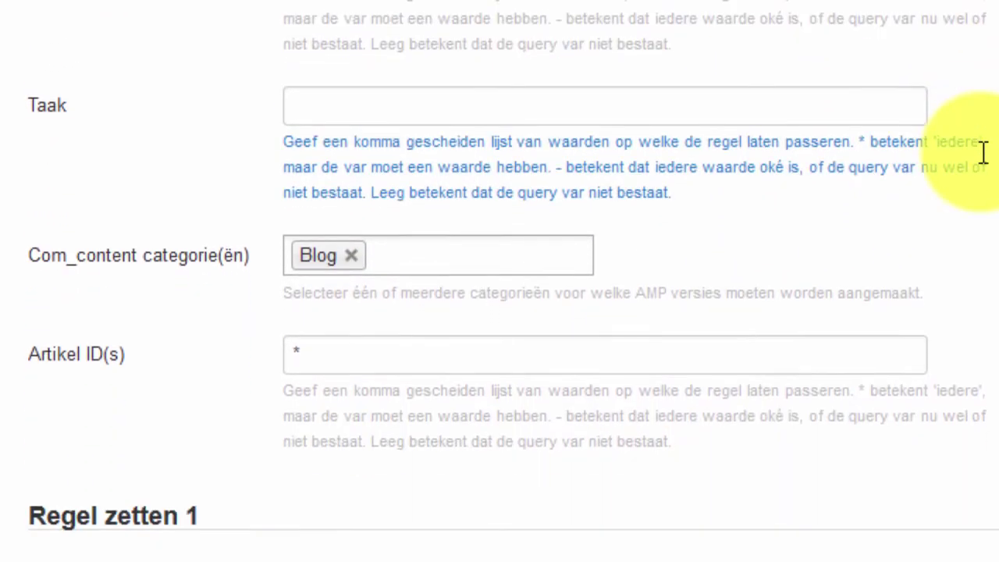
pyautogui.scroll(12, 883, 107)
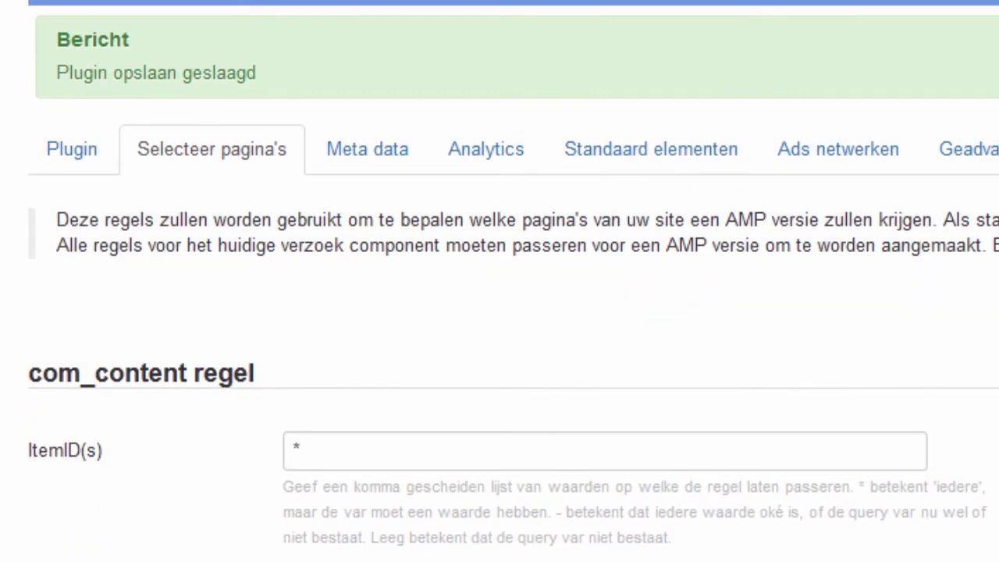
# Open the Steden article from the demo site's blog and view its AMP version by appending /amp to the article address.
pyautogui.hotkey('ctrl', 'Tab')
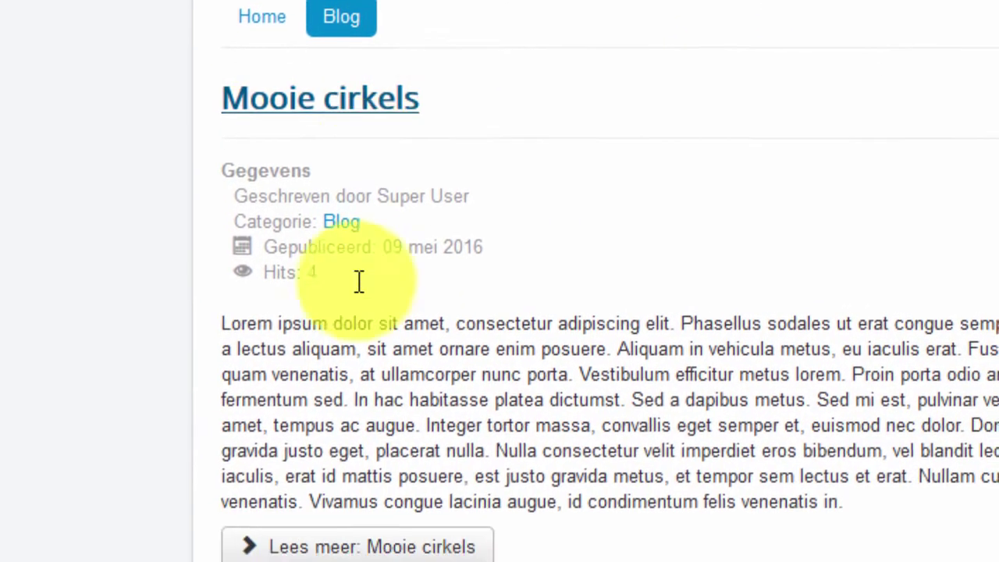
pyautogui.click(287, 433)
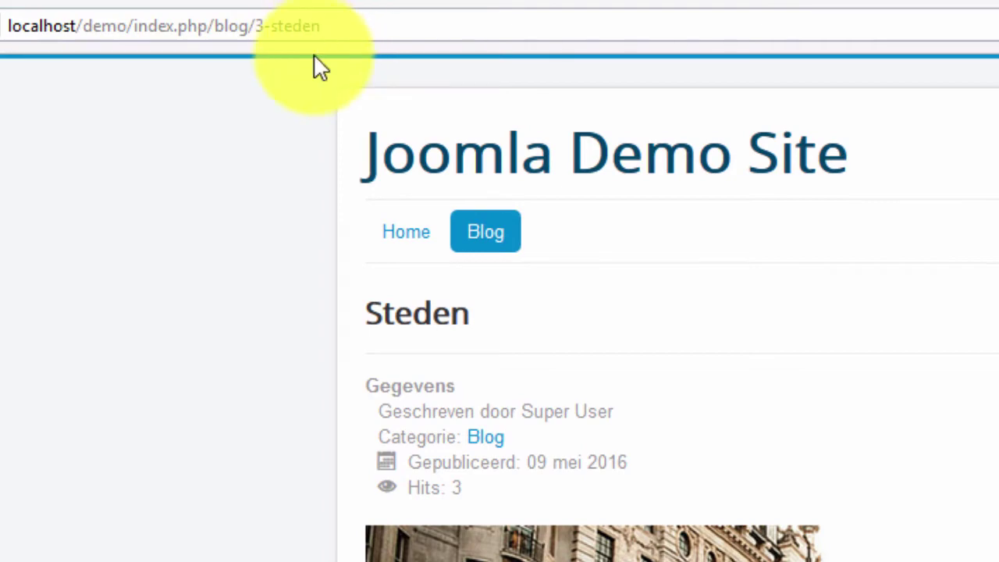
pyautogui.click(343, 25)
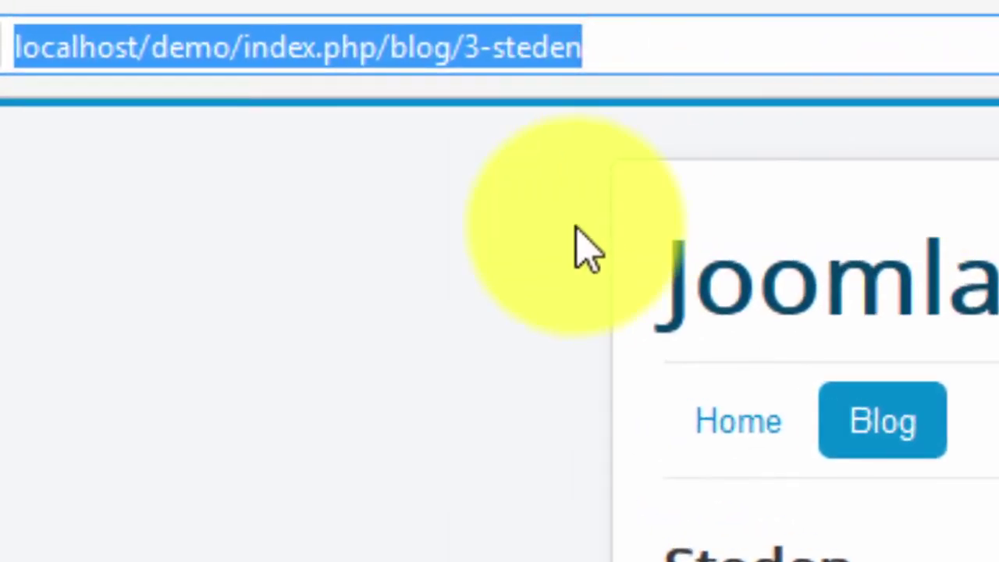
pyautogui.press('End')
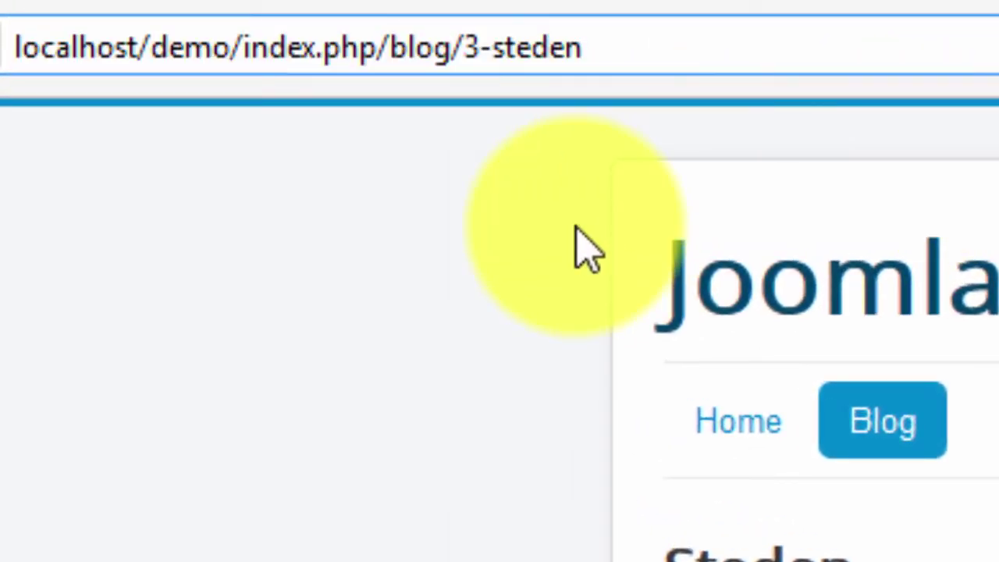
pyautogui.write('/a')
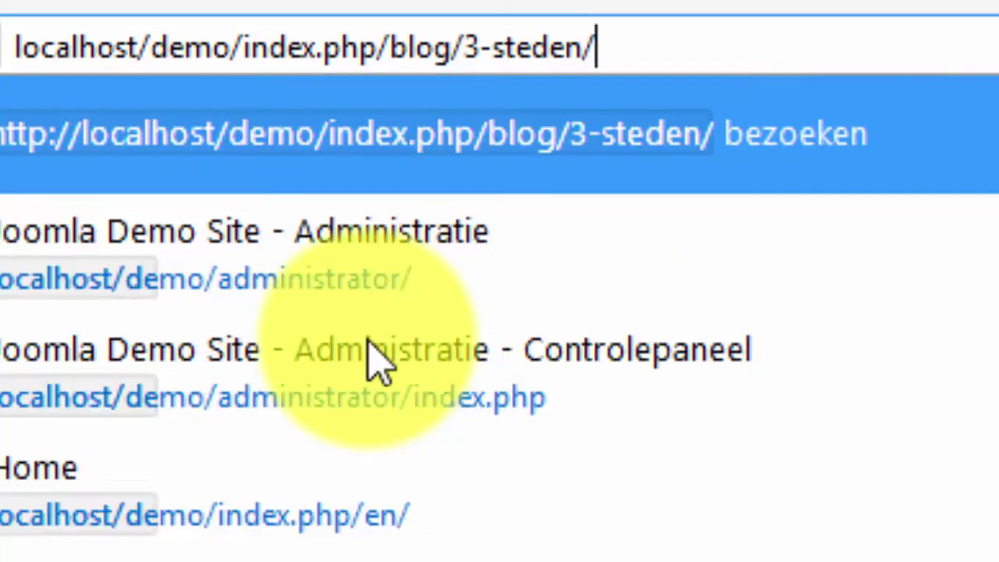
pyautogui.write('mp')
pyautogui.press('Return')
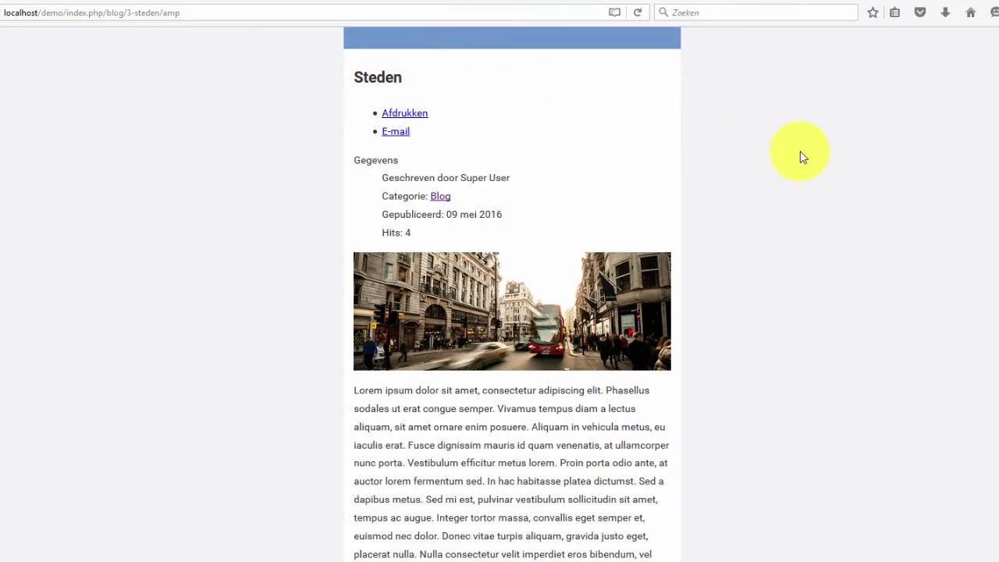
pyautogui.scroll(-5, 799, 151)
pyautogui.scroll(-10, 799, 156)
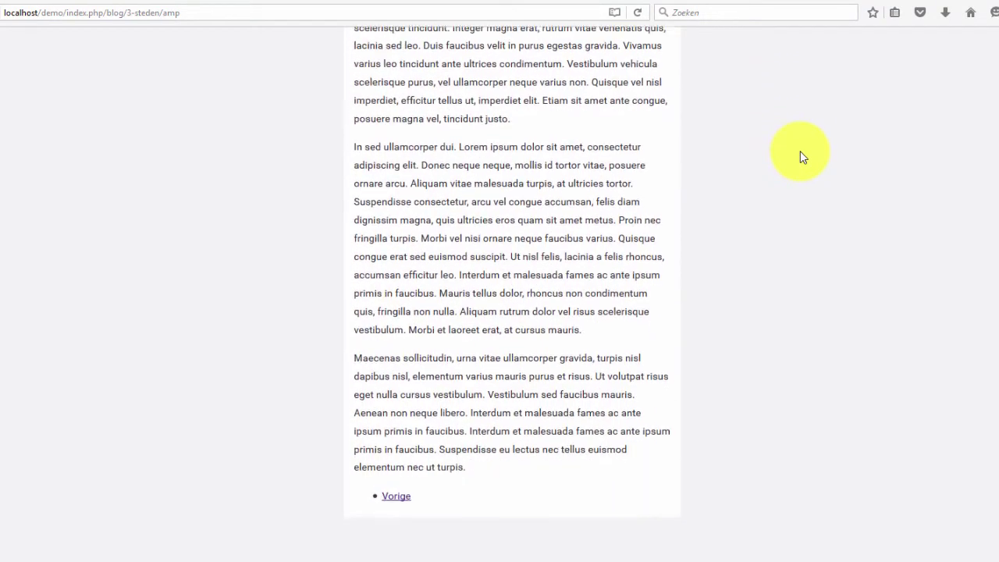
pyautogui.scroll(15, 796, 164)
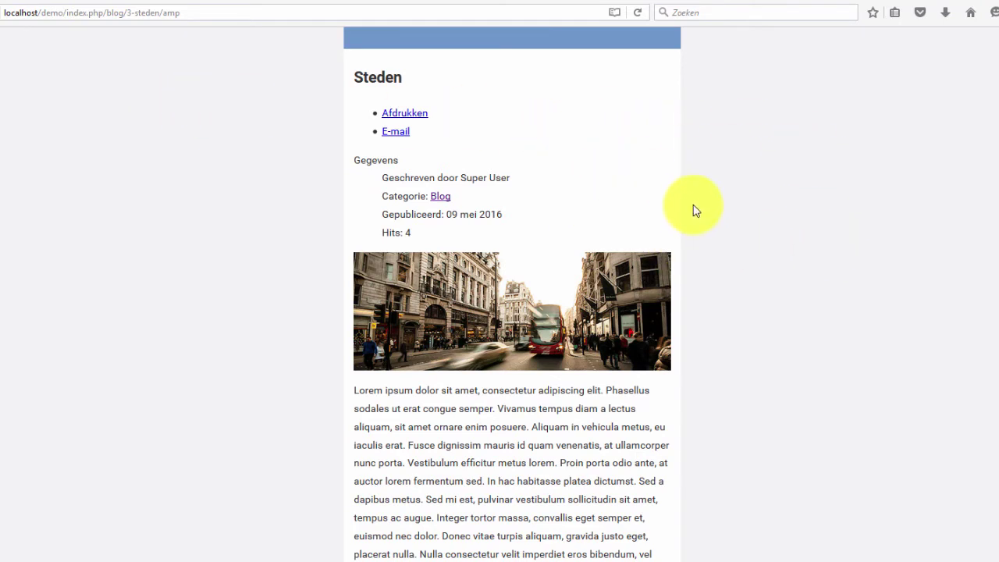
# Set Site naam in the wbAMP plugin's meta data settings to "Mijn stedentrip blog" and reload the AMP version of the Steden article.
pyautogui.click(198, 2)
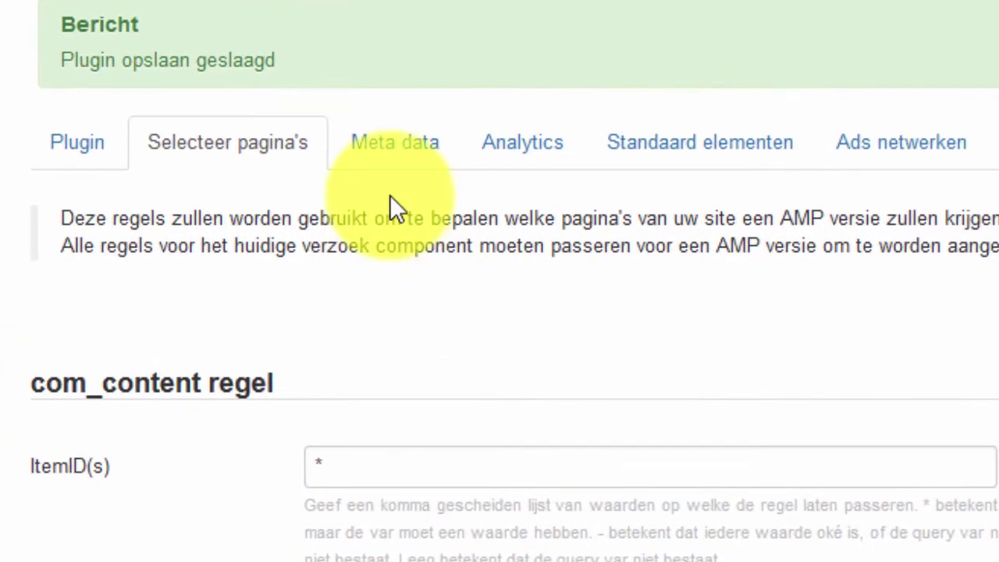
pyautogui.click(381, 136)
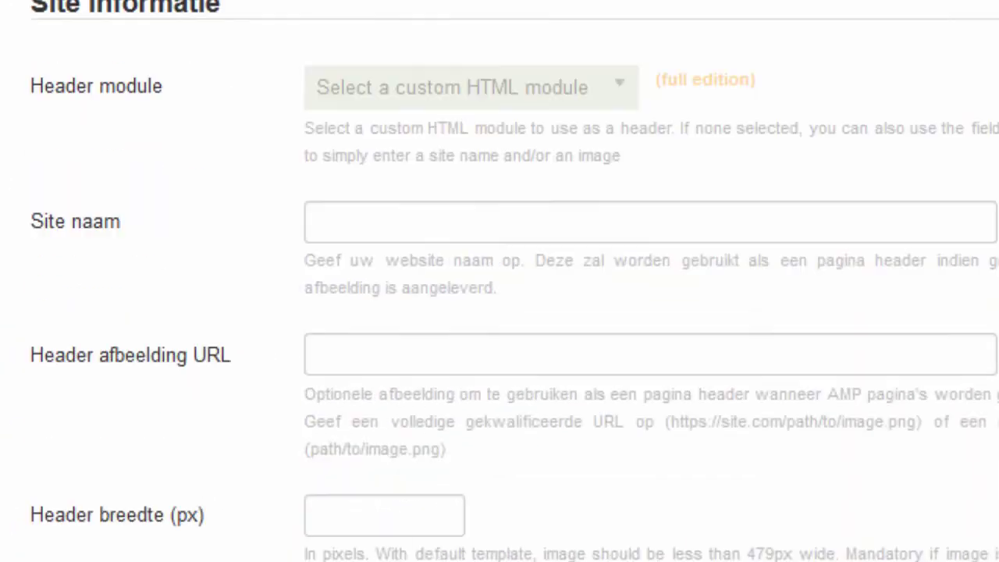
pyautogui.click(372, 491)
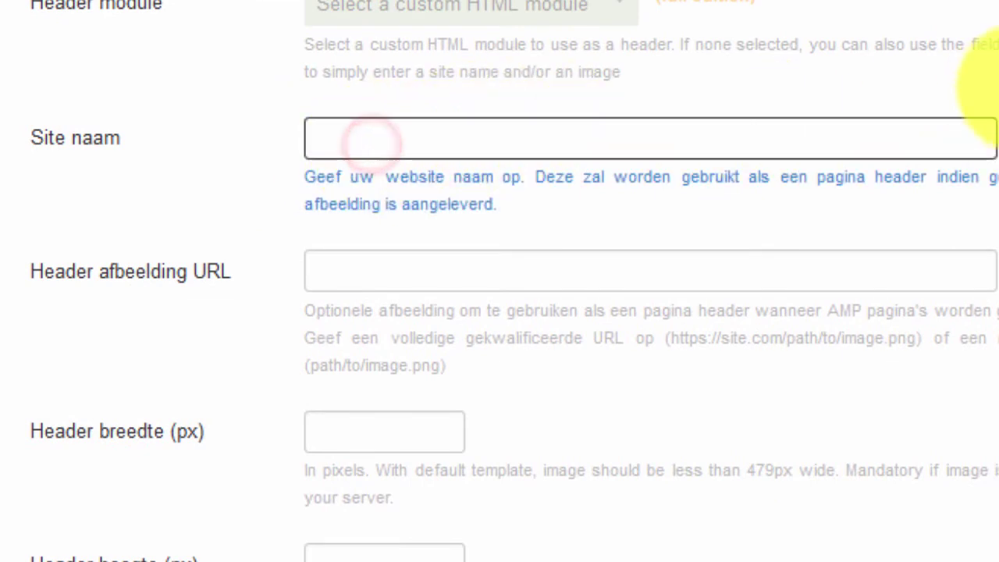
pyautogui.write('Mijn stedentrip blog')
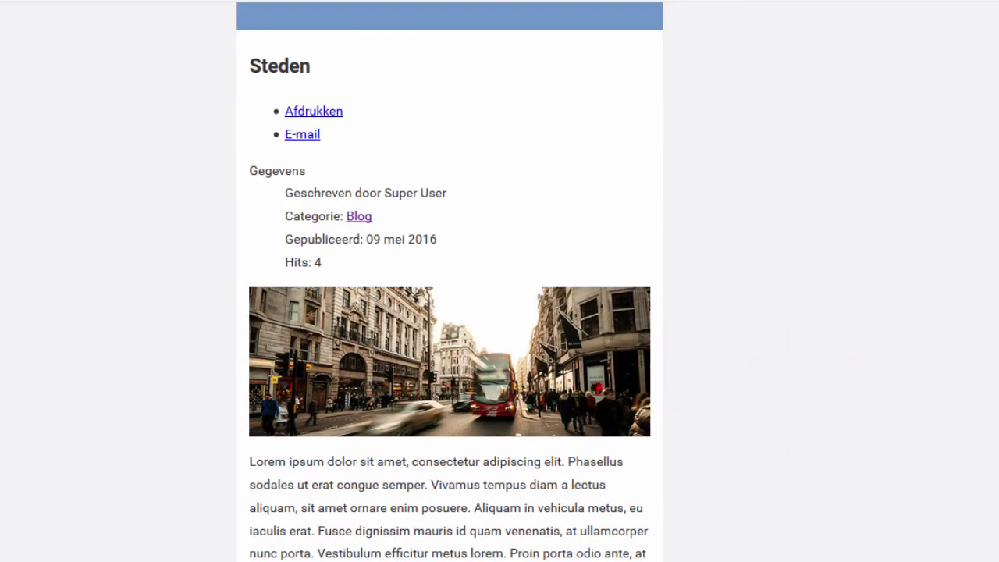
pyautogui.press('F5')
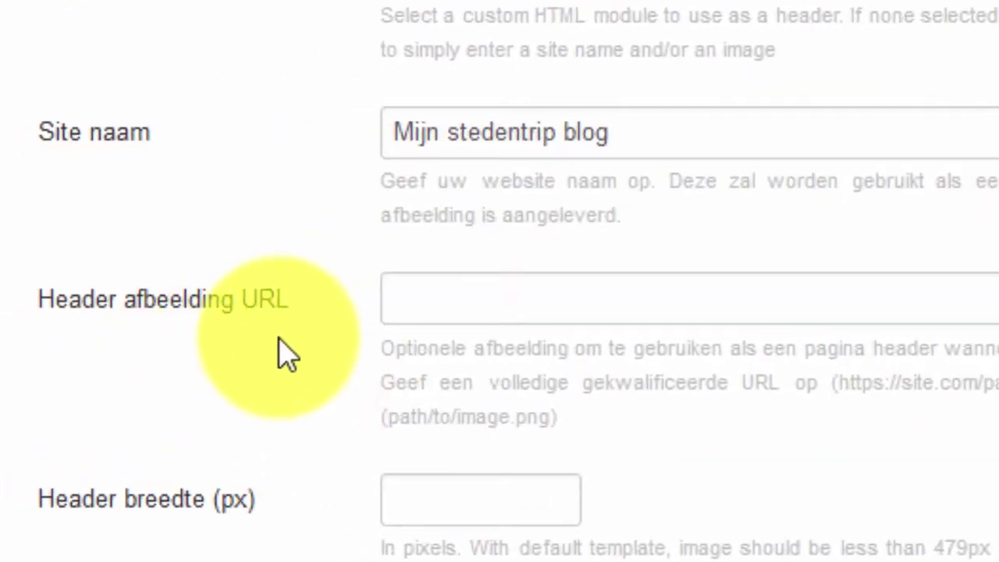
# Set Uitgever naam under Uitgever informatie to Netspecialist.nl, leaving the Header afbeelding URL empty.
pyautogui.click(422, 302)
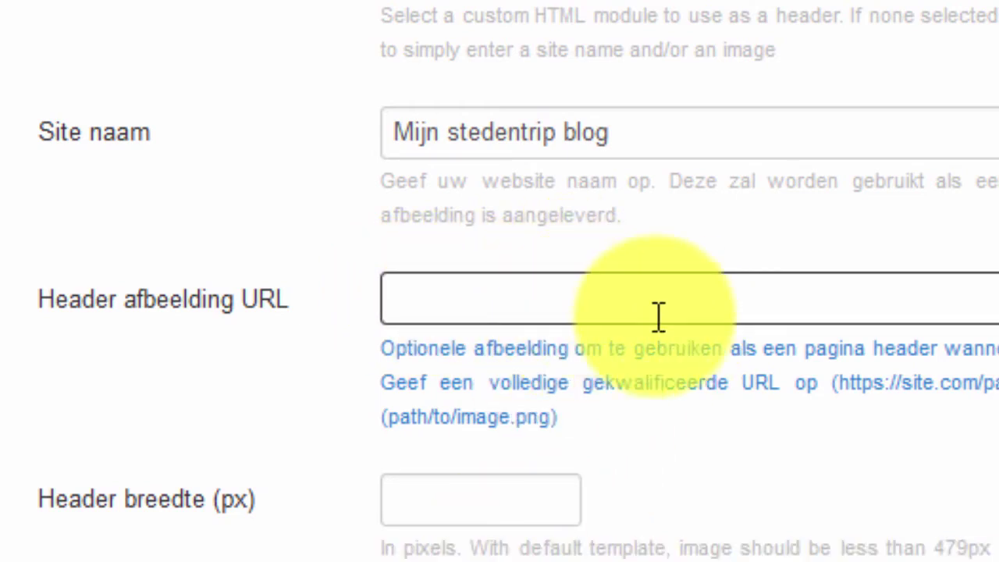
pyautogui.scroll(-5, 499, 281)
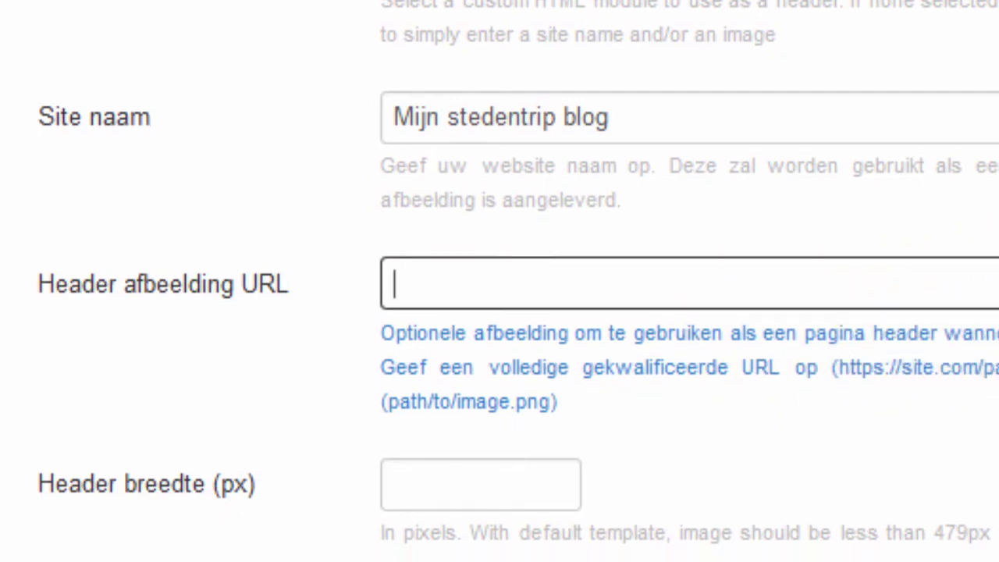
pyautogui.scroll(1, 636, 16)
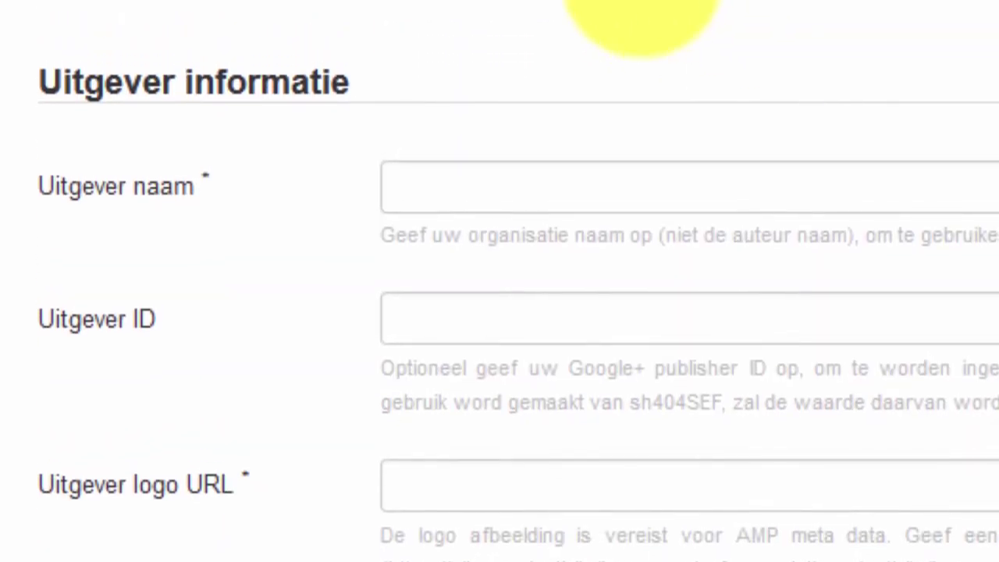
pyautogui.click(580, 188)
pyautogui.click(581, 187)
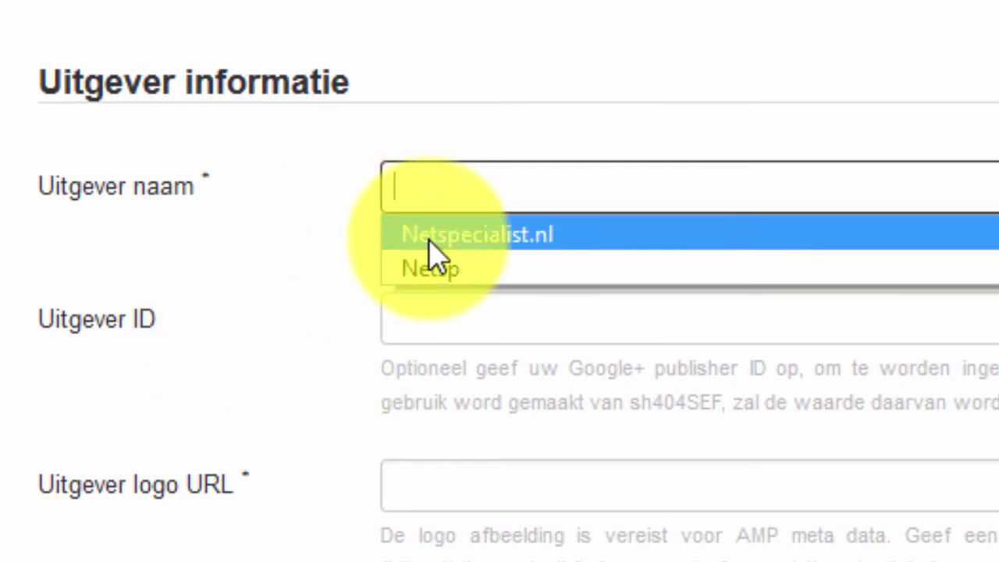
pyautogui.click(428, 236)
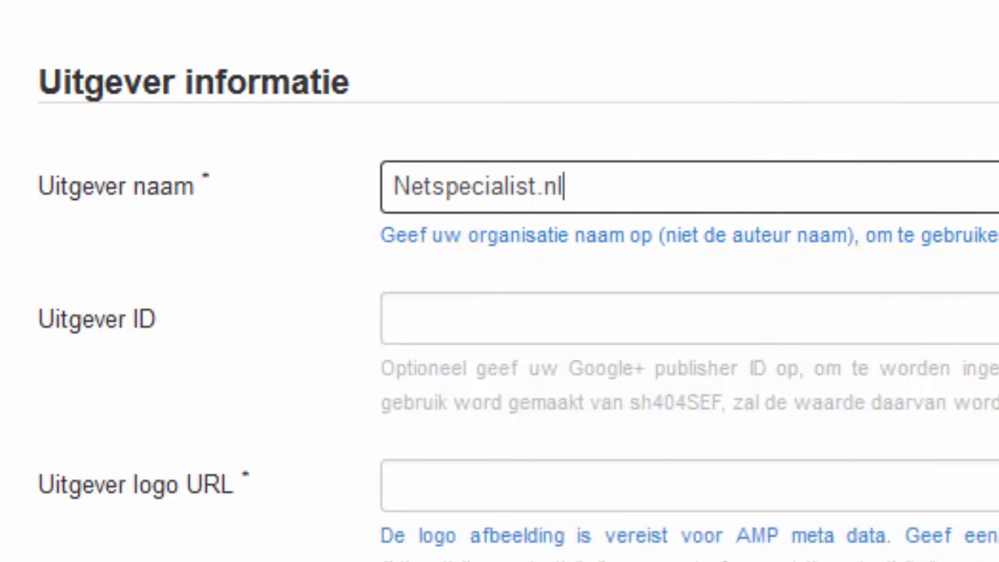
# Set Uitgever logo URL to images/netspecialist-small.png, leaving Logo Width (px) and Logo height (px) empty.
pyautogui.click(708, 476)
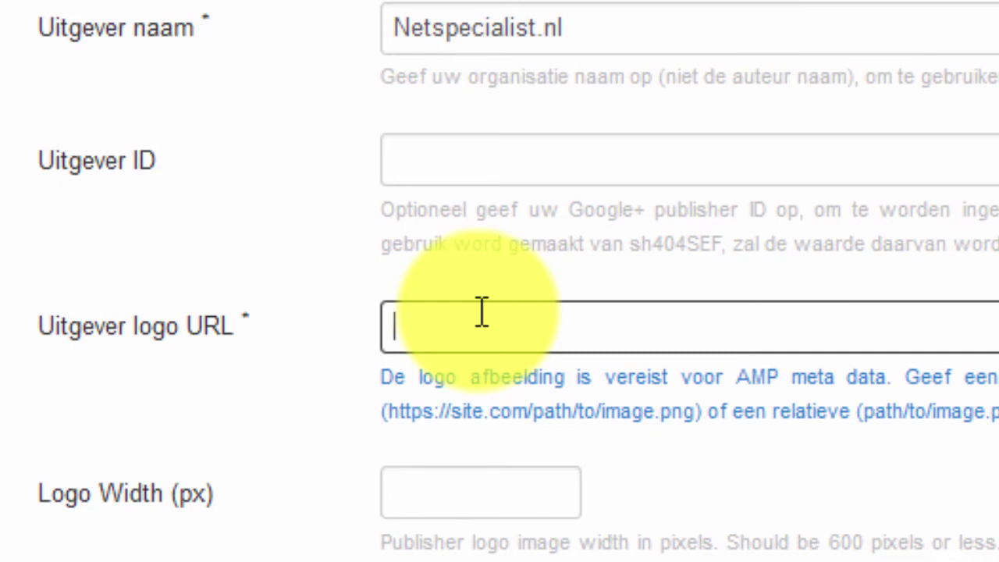
pyautogui.write('i')
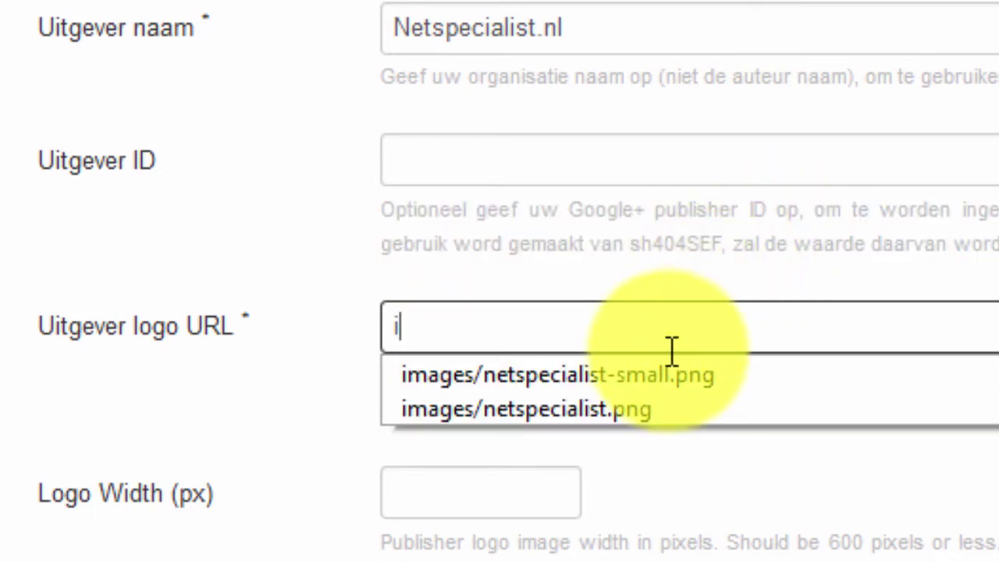
pyautogui.click(630, 374)
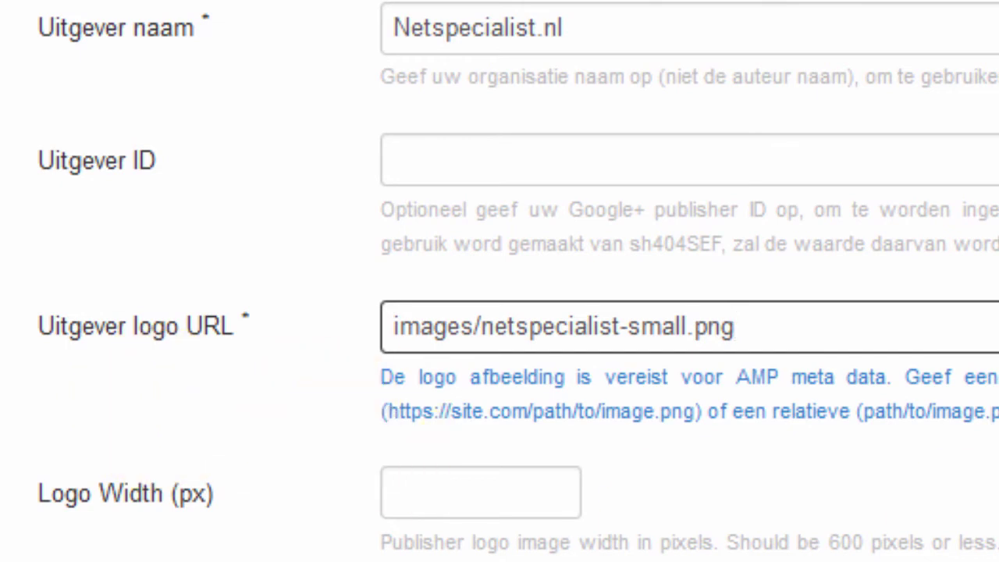
pyautogui.scroll(-2, 499, 281)
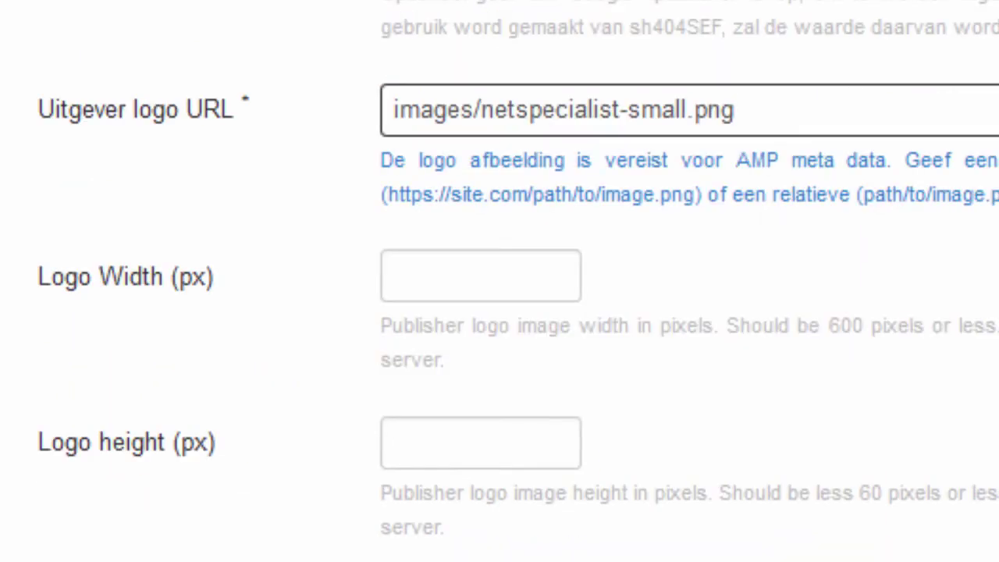
pyautogui.scroll(-5, 494, 183)
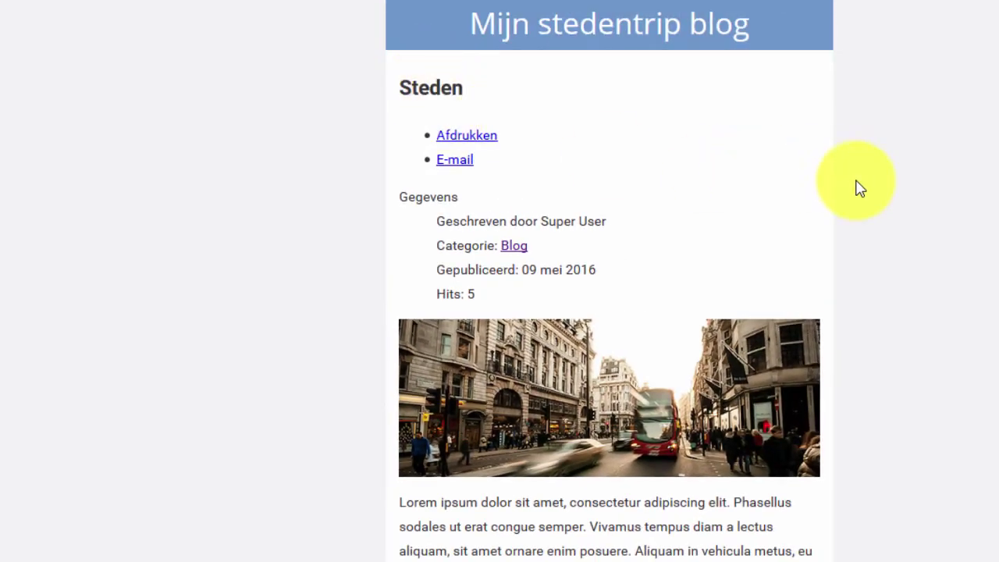
# Open the Mooie cirkels article from the demo site's blog and view its AMP version by appending /amp to the article address.
pyautogui.scroll(-2, 841, 247)
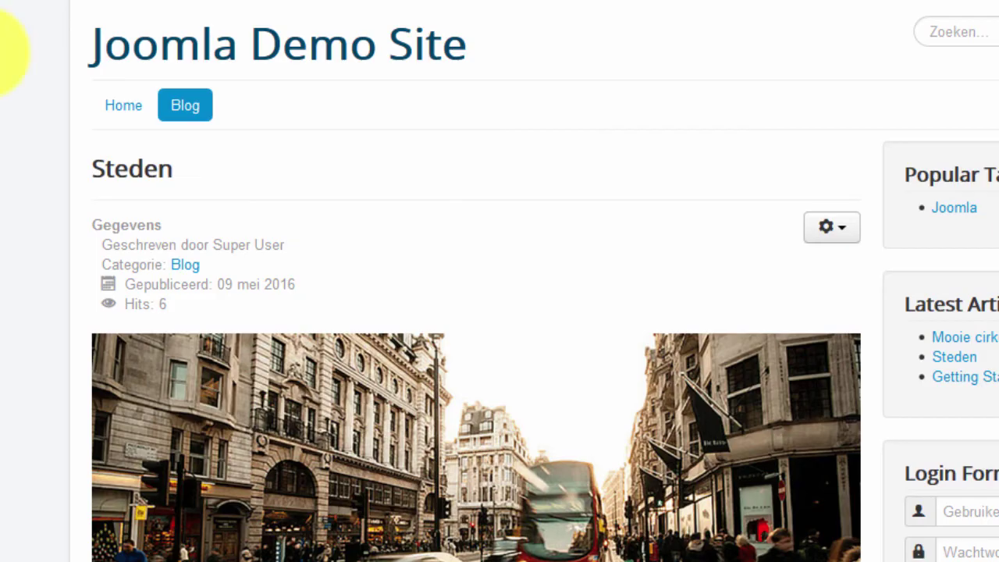
pyautogui.click(187, 101)
pyautogui.scroll(-3, 167, 89)
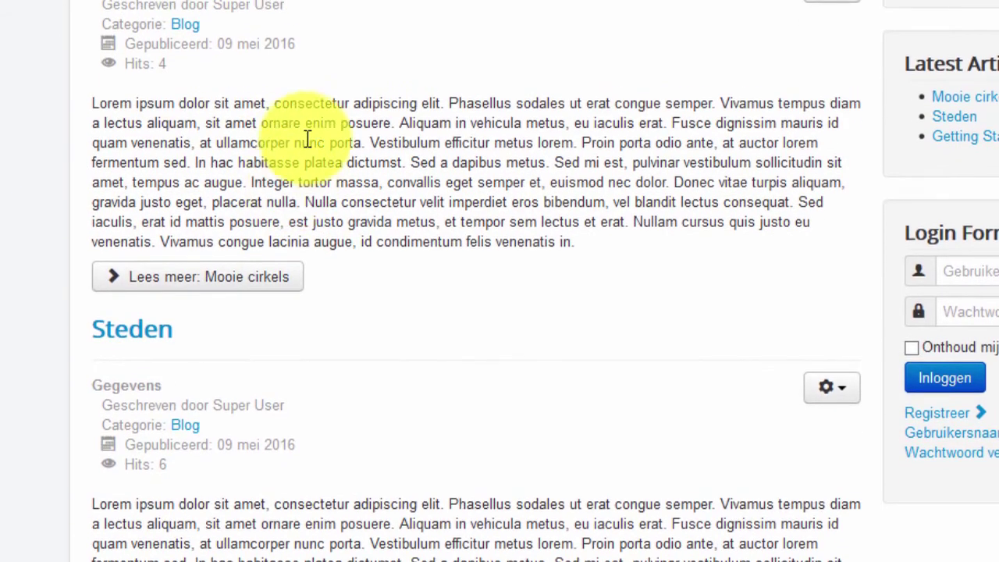
pyautogui.scroll(2, 305, 138)
pyautogui.click(198, 36)
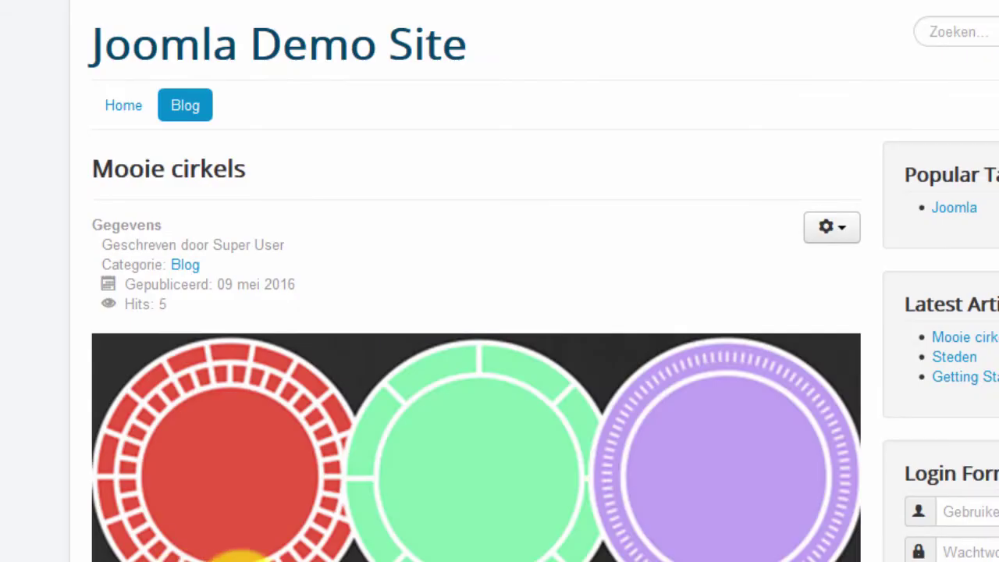
pyautogui.scroll(-3, 390, 375)
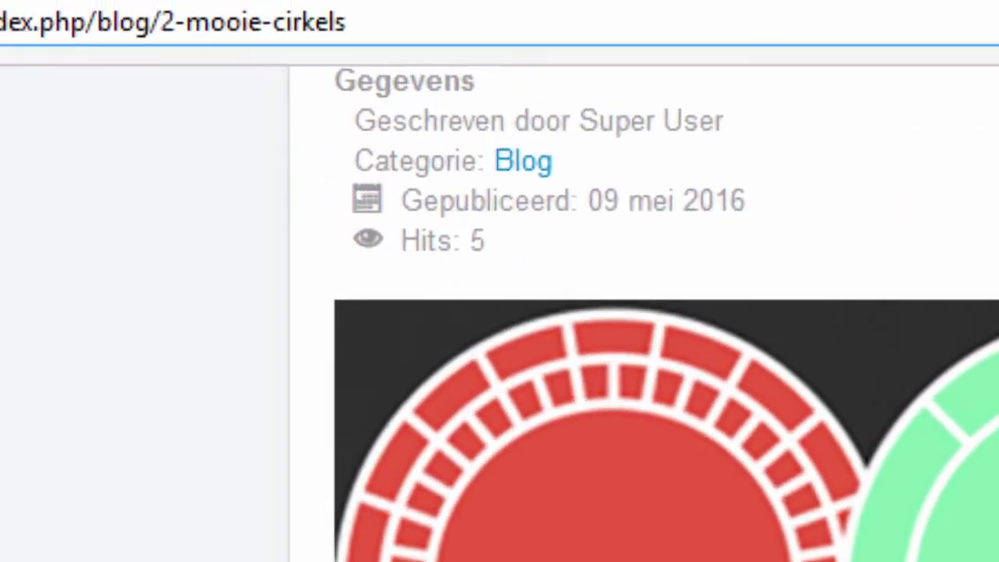
pyautogui.write('/a')
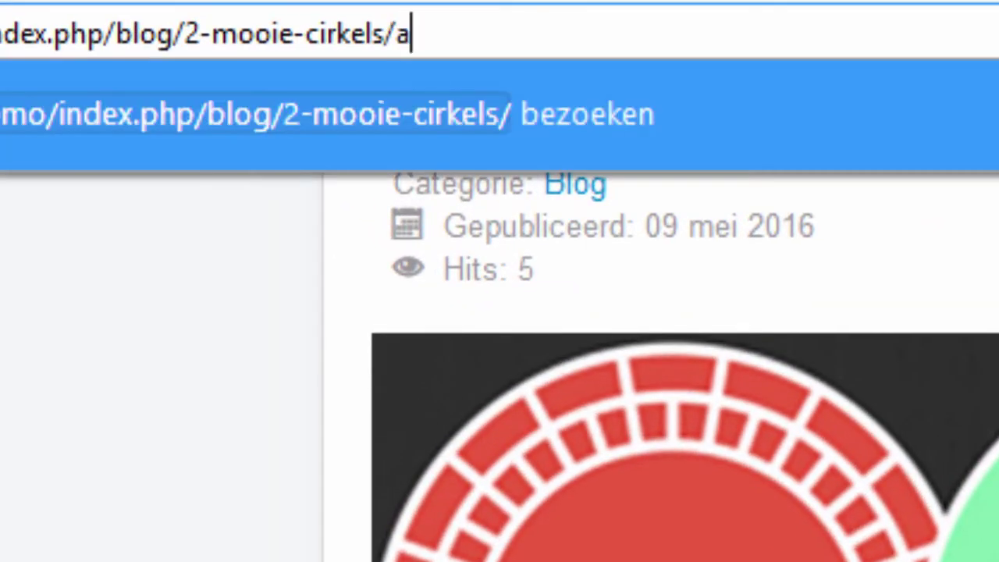
pyautogui.write('mp')
pyautogui.press('Return')
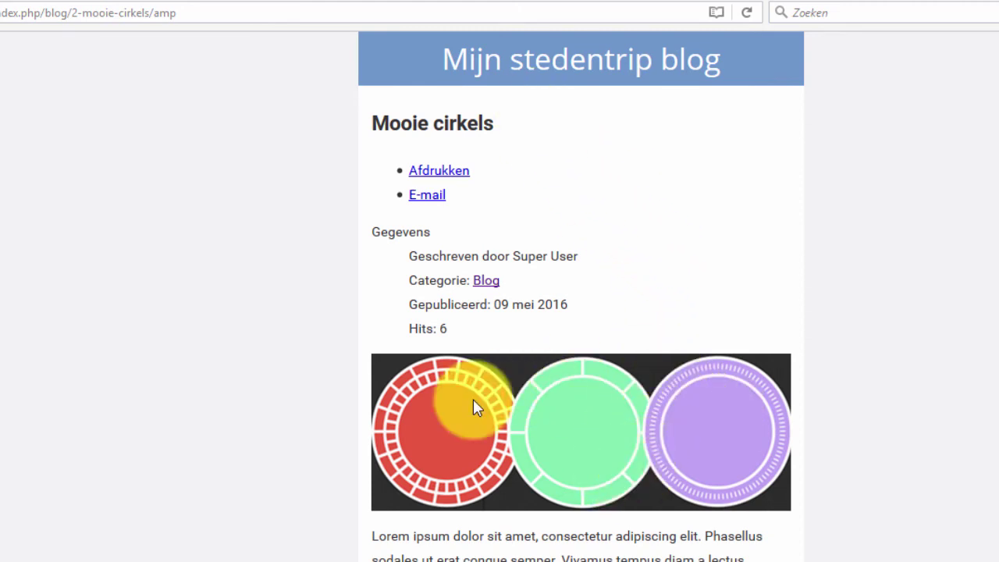
# Save and close the wbAMP plugin settings, and open the Afbeeldingen en links settings of the Steden article.
pyautogui.click(205, 1)
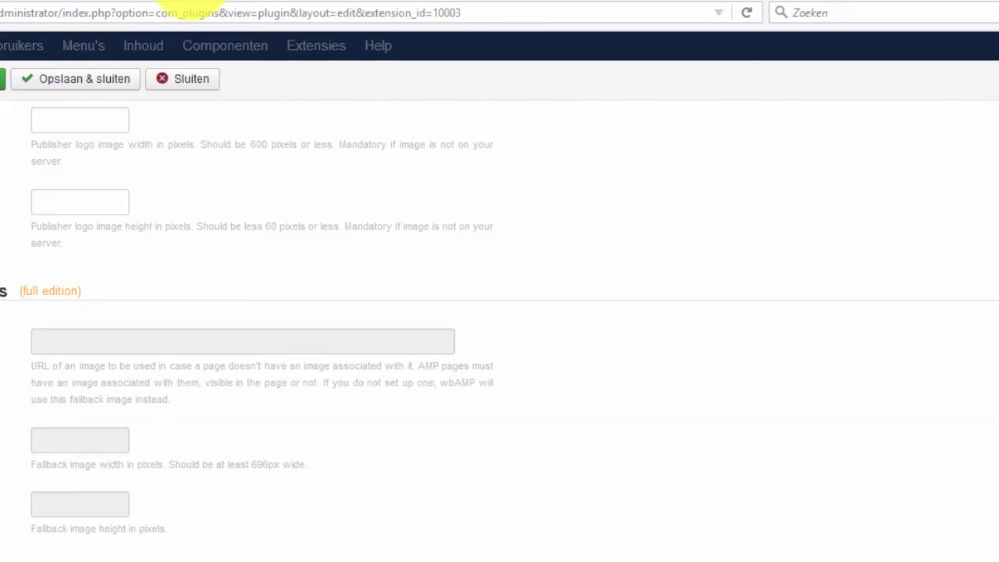
pyautogui.click(111, 81)
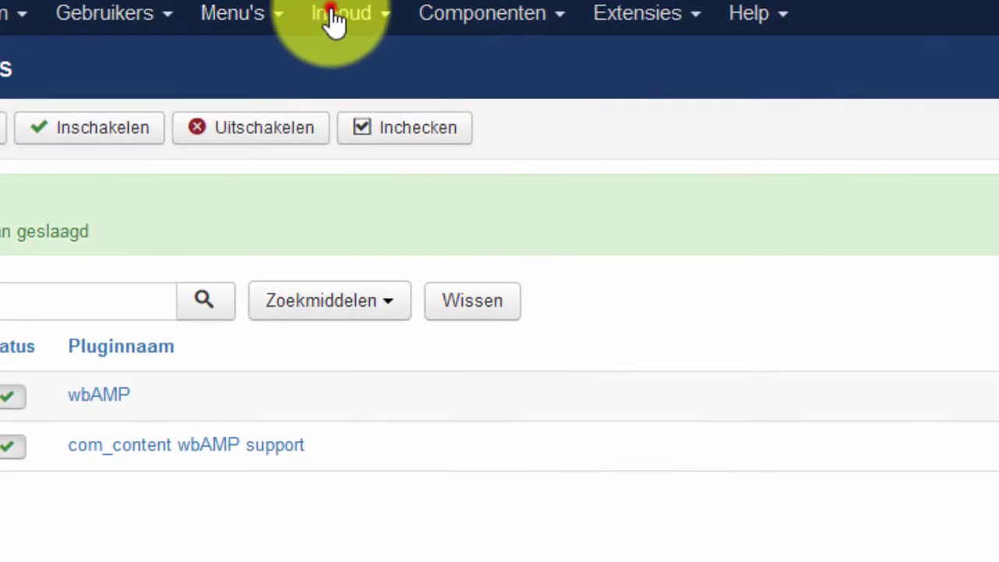
pyautogui.click(335, 18)
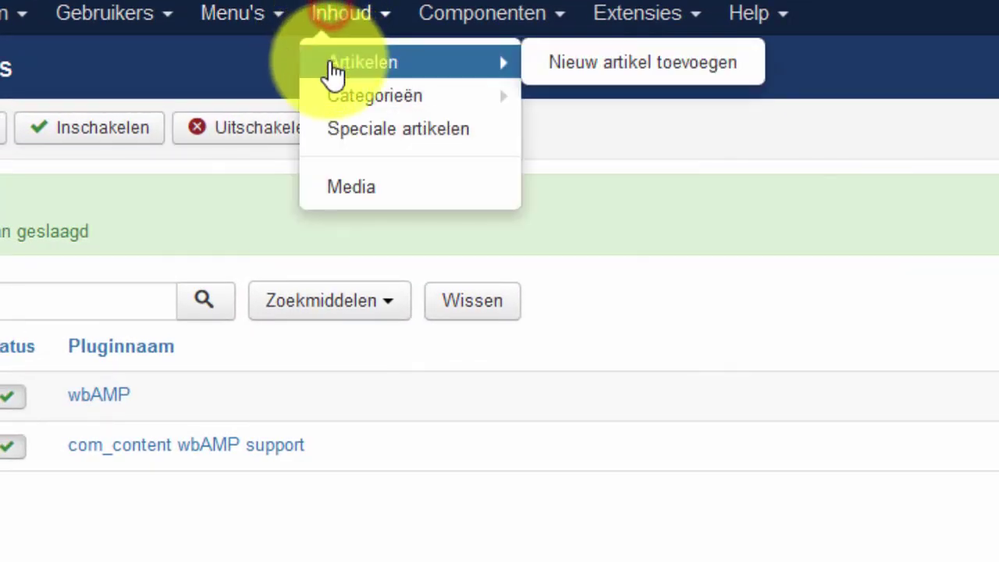
pyautogui.click(334, 76)
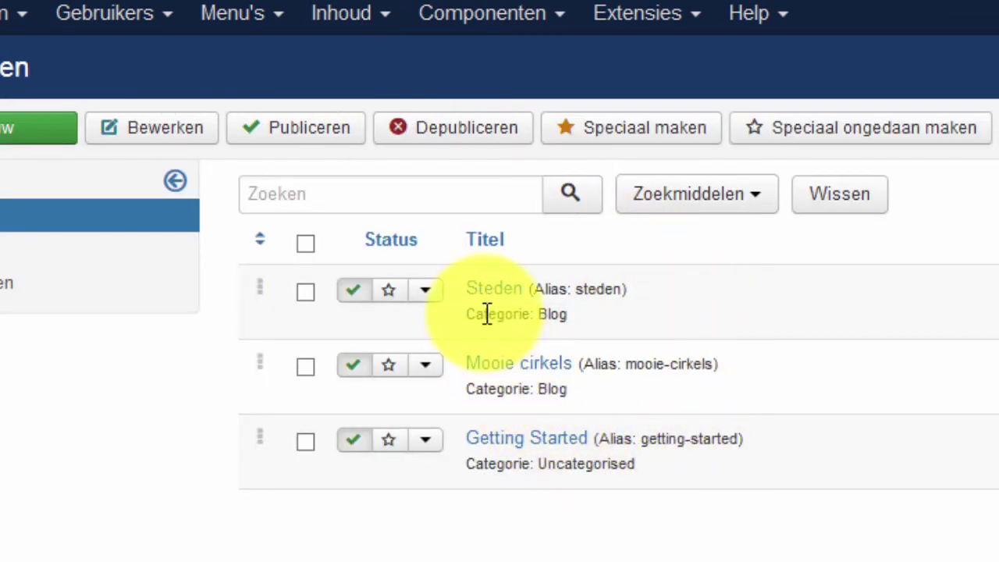
pyautogui.click(491, 289)
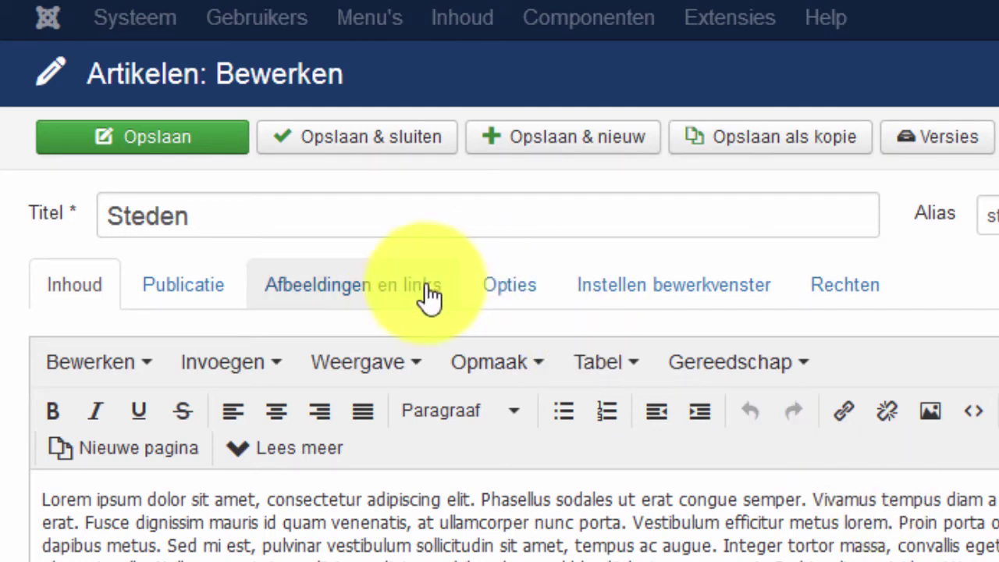
pyautogui.click(357, 297)
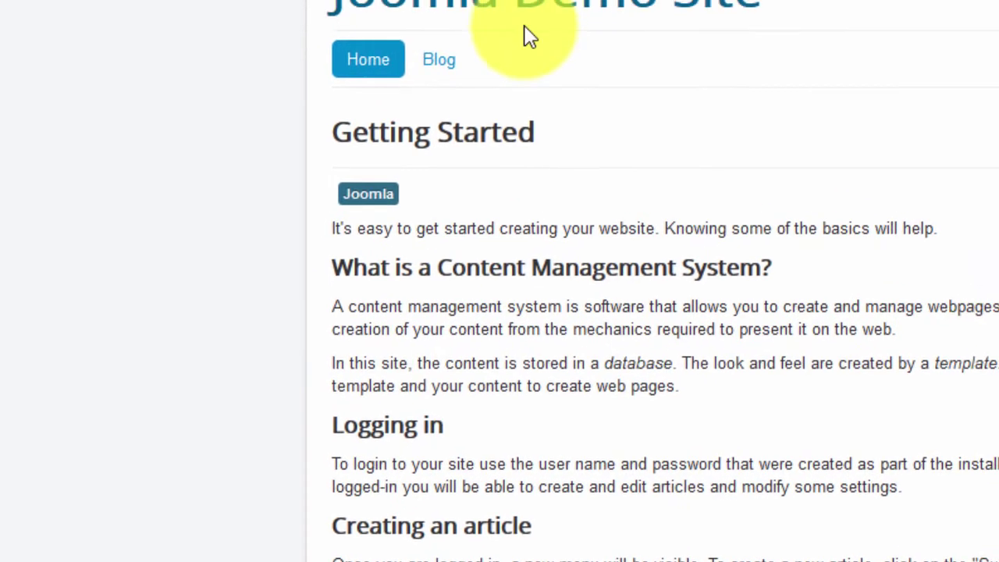
# Open the Steden article from the blog overview on the demo site.
pyautogui.click(381, 125)
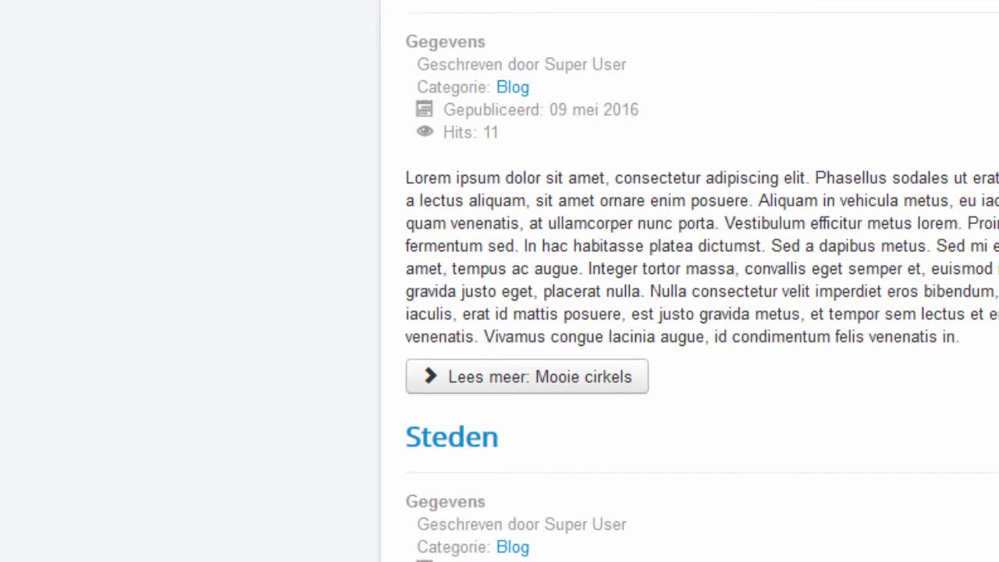
pyautogui.scroll(-4, 500, 234)
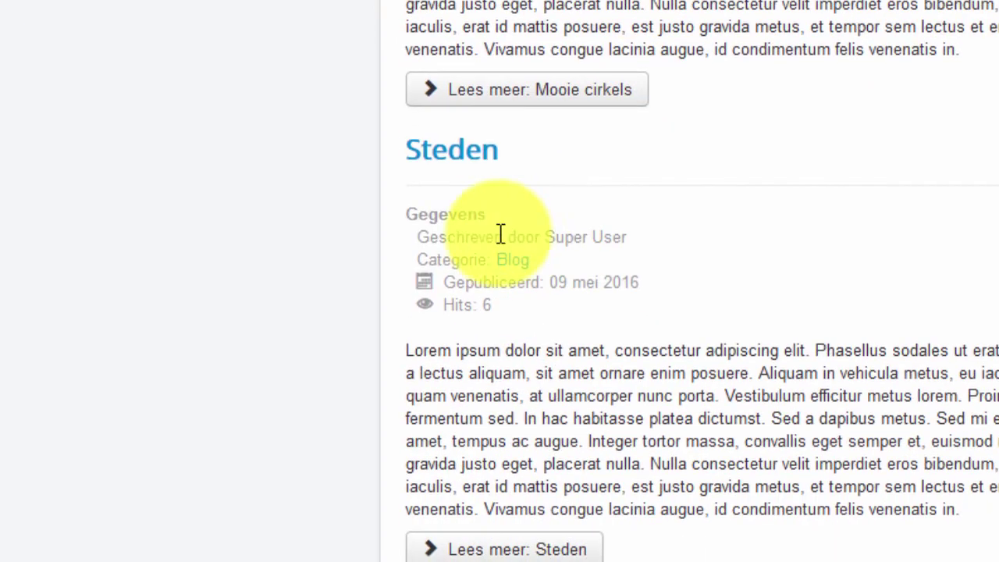
pyautogui.click(422, 162)
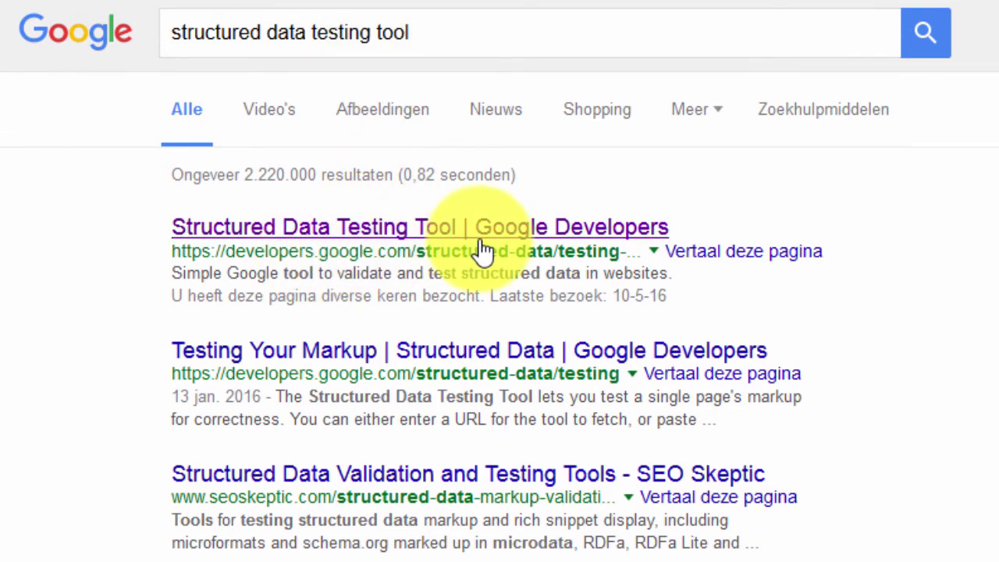
# Open Google's Structured Data Testing Tool from the search results, show its URL ophalen field and activate the HTML source area.
pyautogui.click(464, 224)
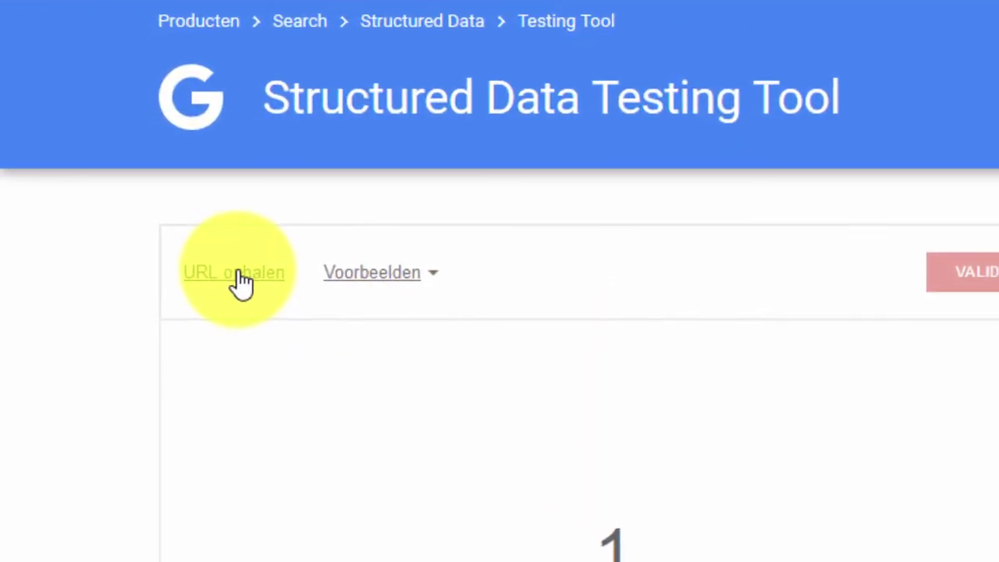
pyautogui.click(235, 287)
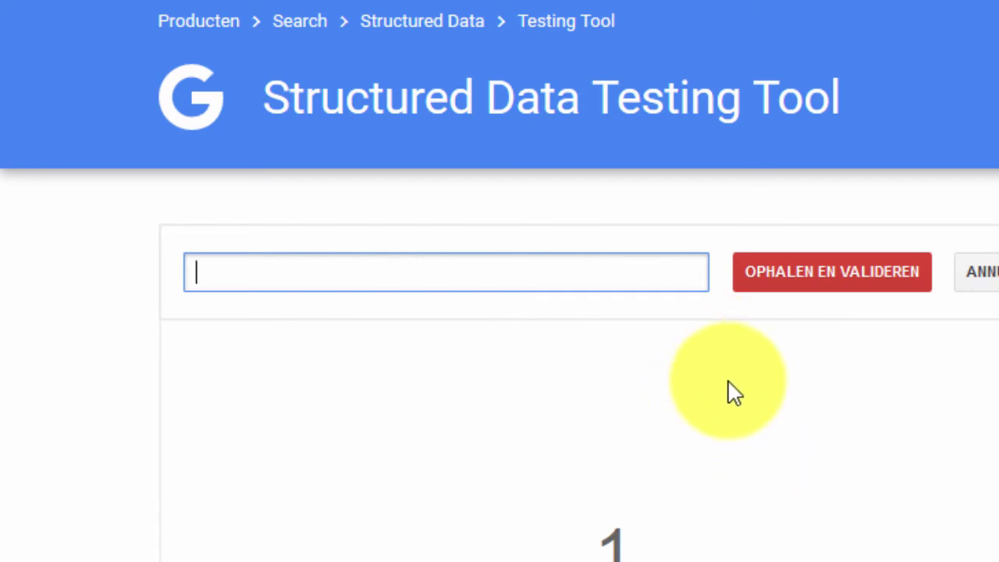
pyautogui.click(520, 446)
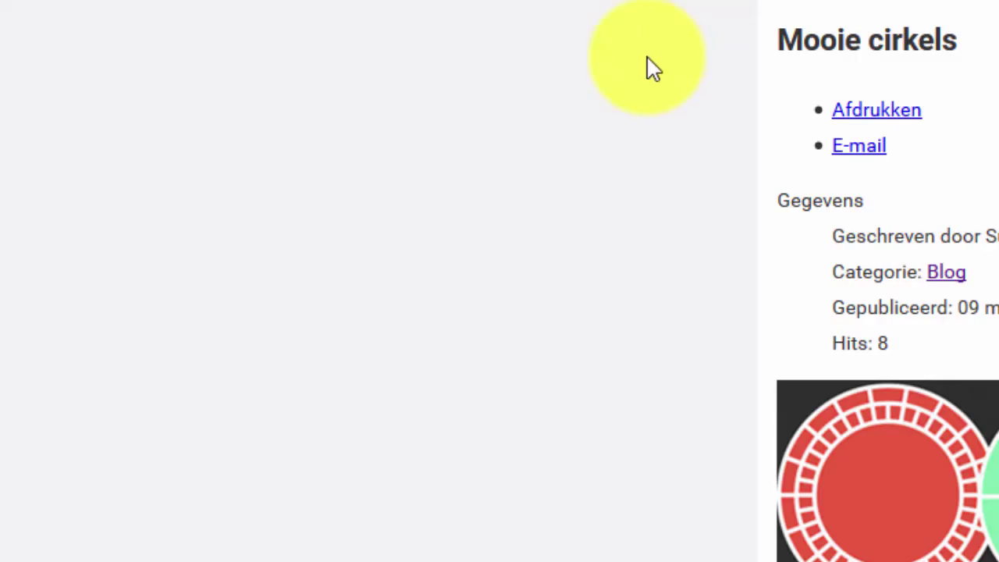
# View the page source of the Mooie cirkels AMP page and copy all of its code.
pyautogui.scroll(2, 470, 23)
pyautogui.rightClick(471, 61)
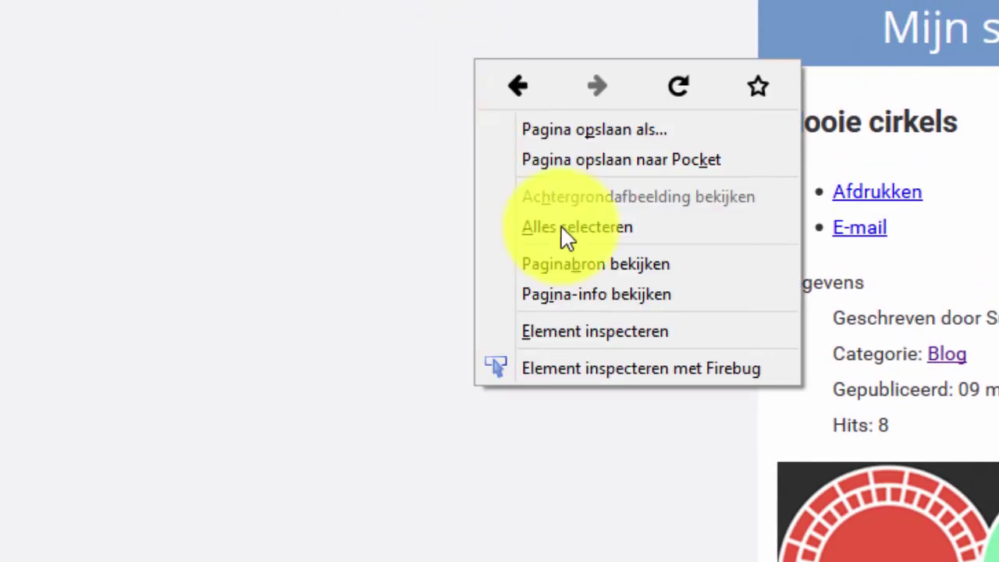
pyautogui.click(585, 267)
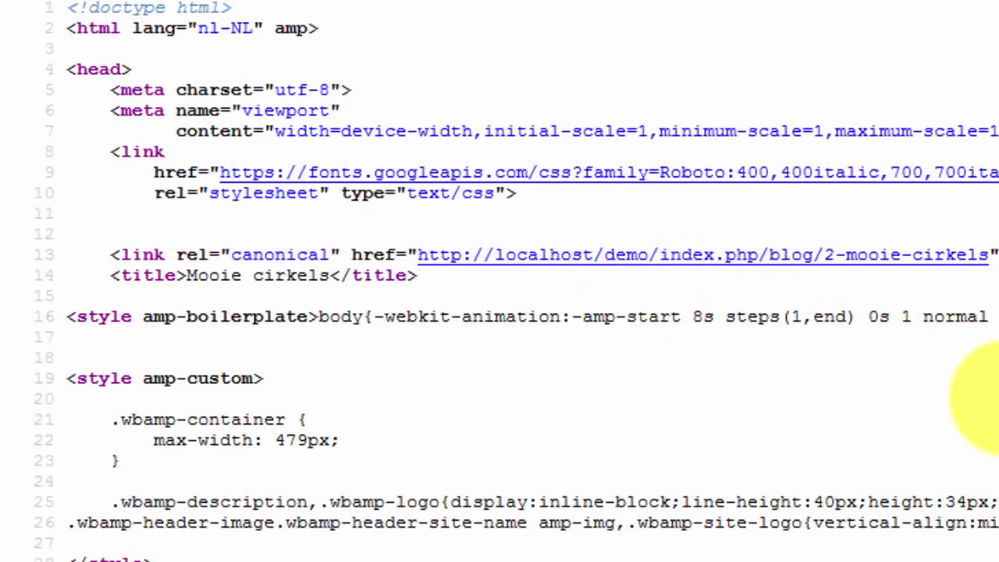
pyautogui.hotkey('ctrl', 'a')
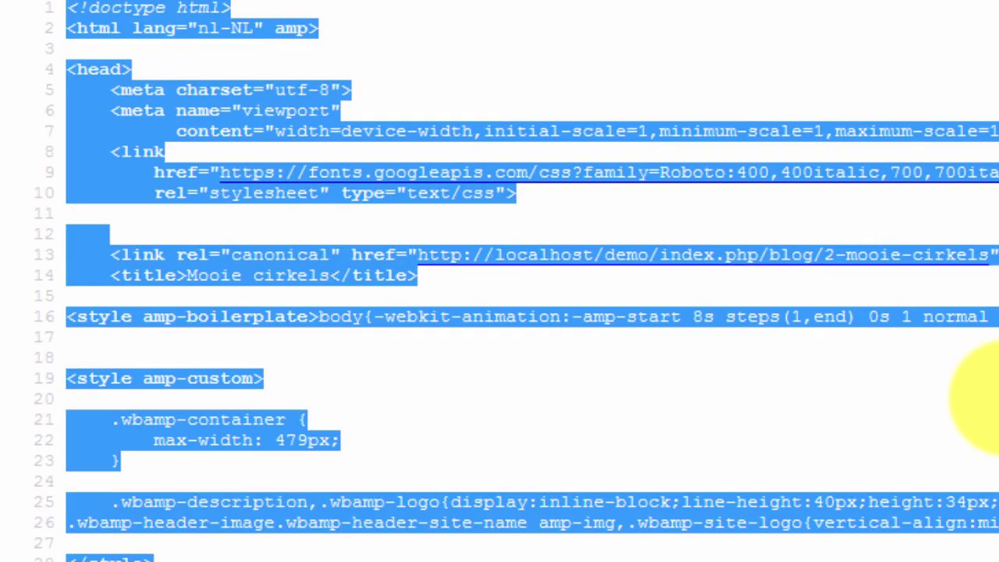
pyautogui.rightClick(520, 107)
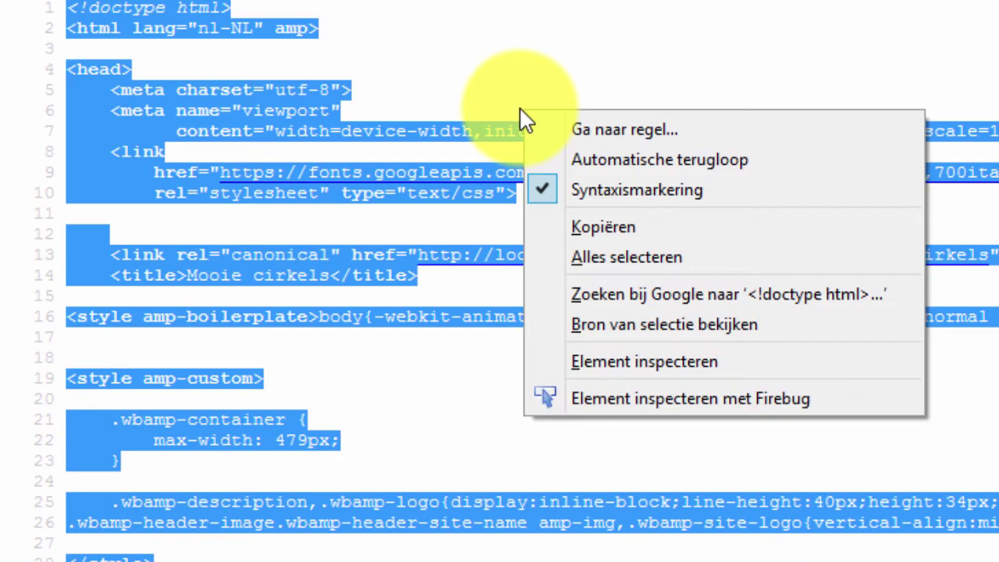
pyautogui.click(614, 224)
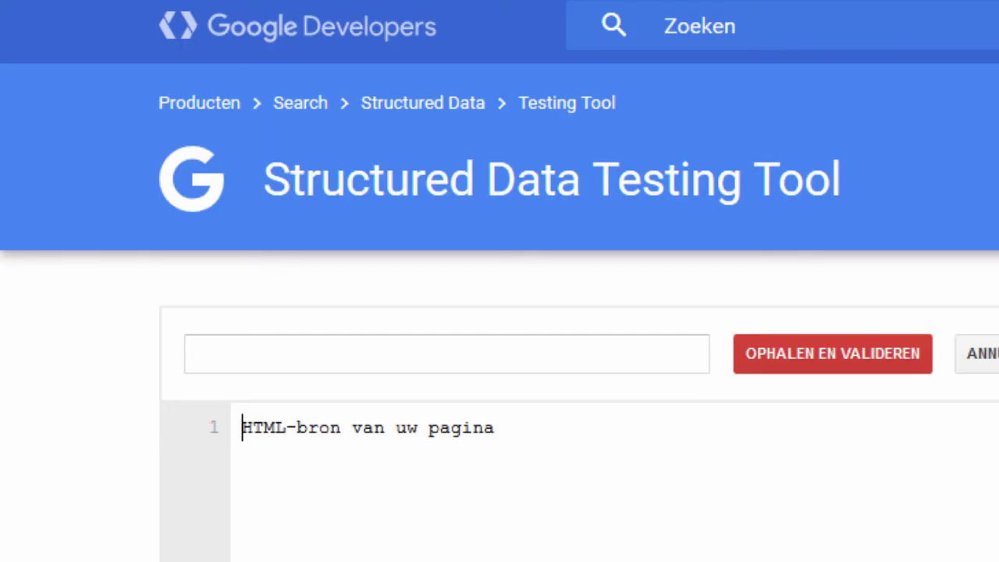
# Paste the copied AMP page source into the Structured Data Testing Tool and validate it.
pyautogui.click(515, 418)
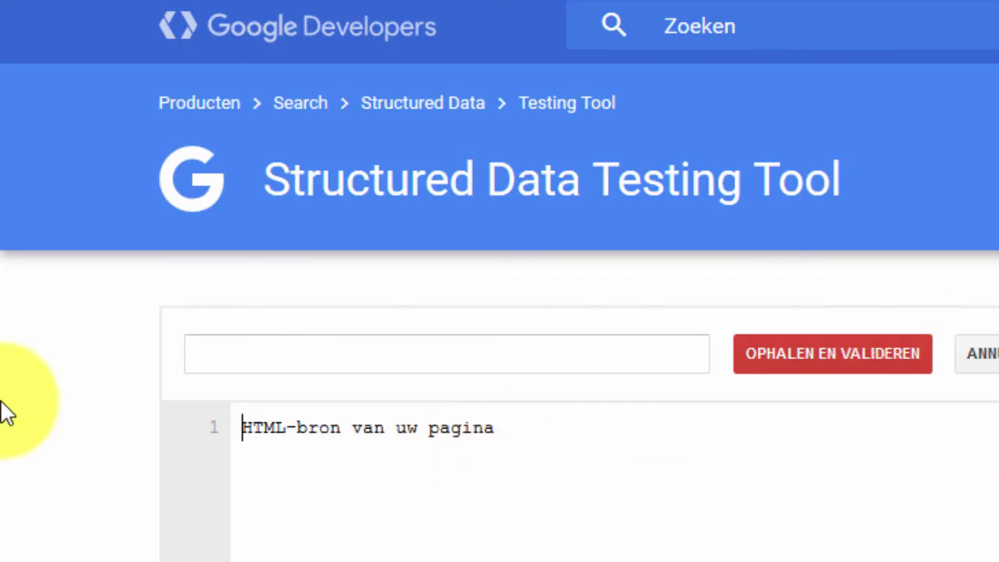
pyautogui.hotkey('ctrl', 'v')
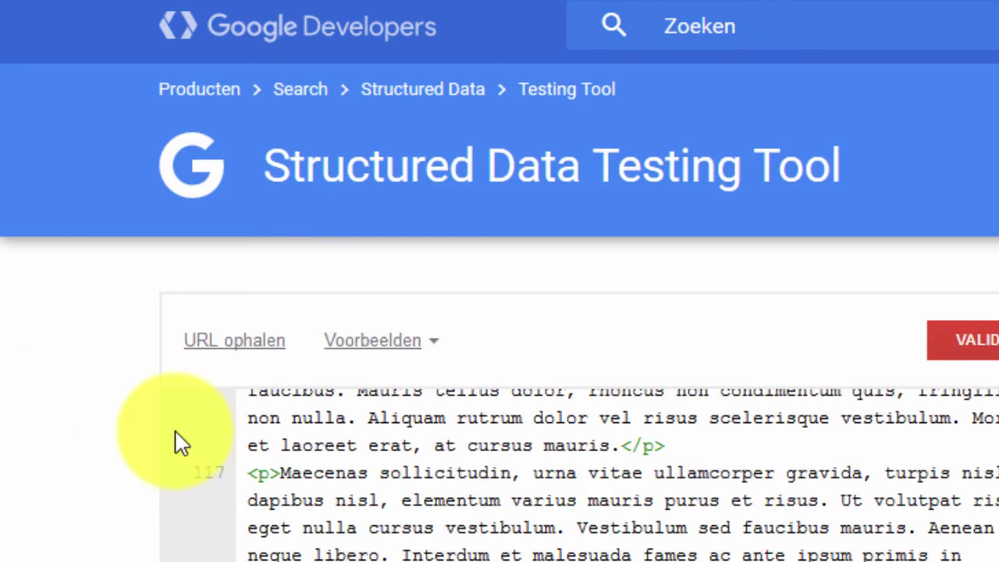
pyautogui.click(917, 313)
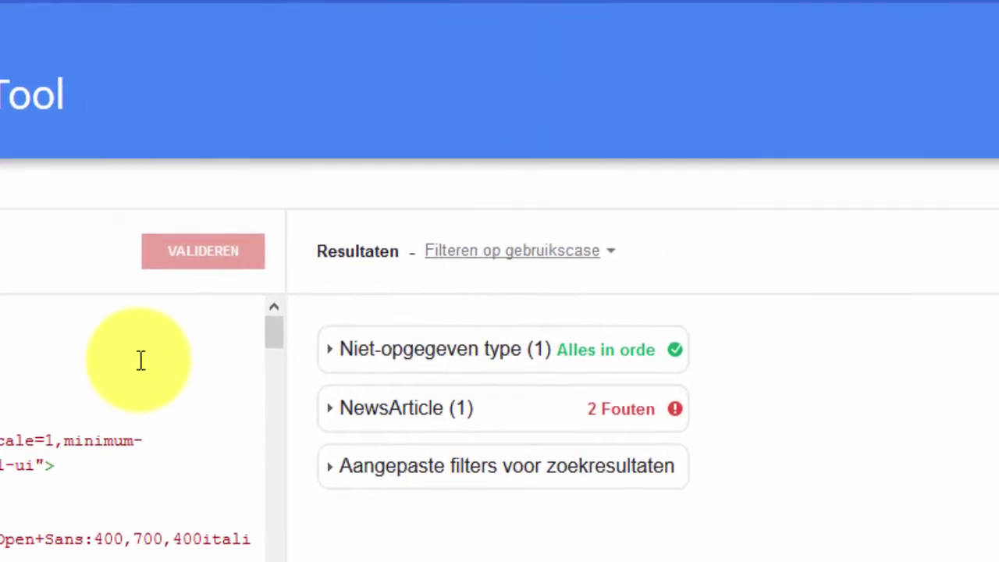
# Examine the details of the Niet-opgegeven type and NewsArticle validation results, including the publisher logo data.
pyautogui.click(333, 349)
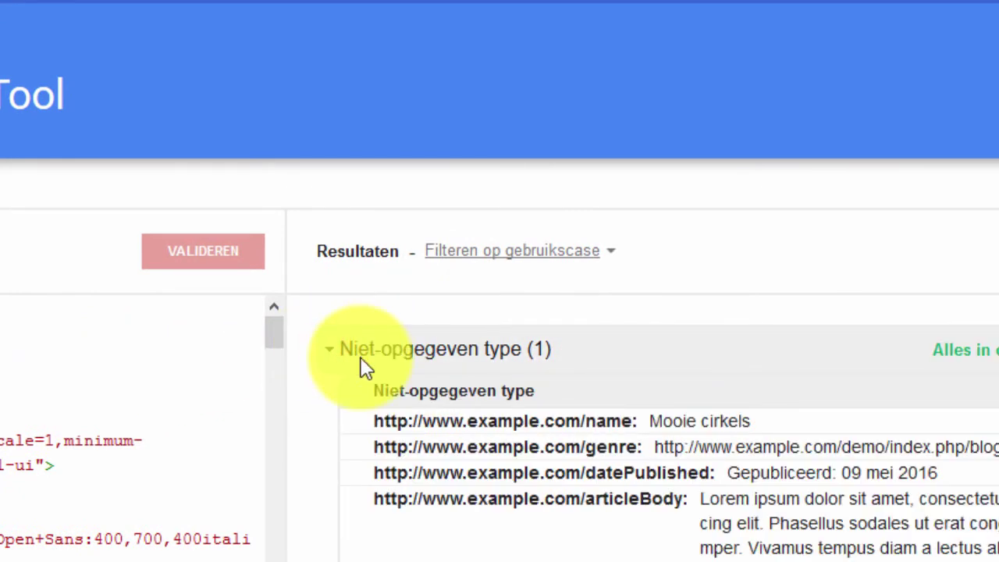
pyautogui.scroll(-5, 363, 368)
pyautogui.scroll(5, 431, 427)
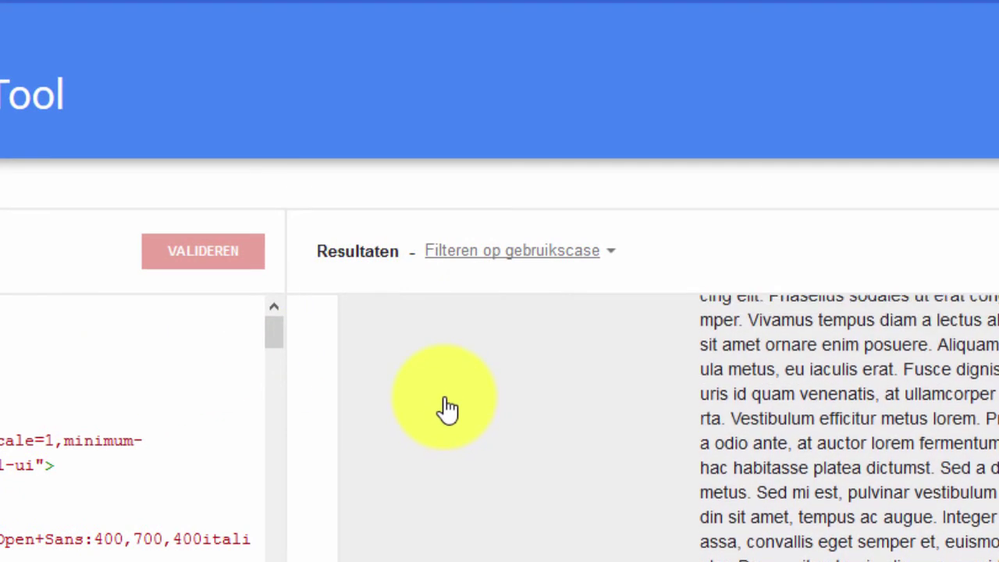
pyautogui.click(332, 357)
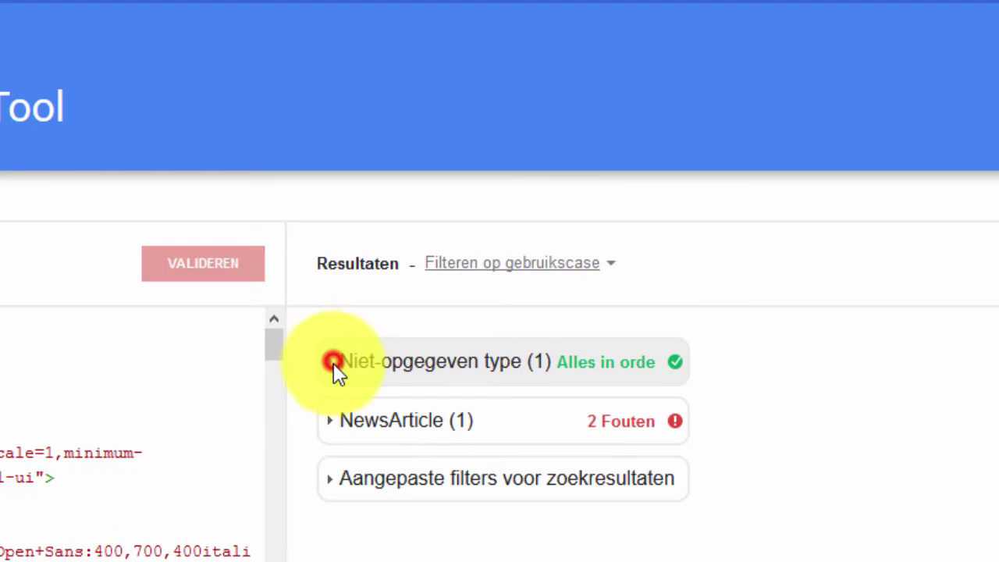
pyautogui.click(336, 418)
pyautogui.scroll(-1, 950, 461)
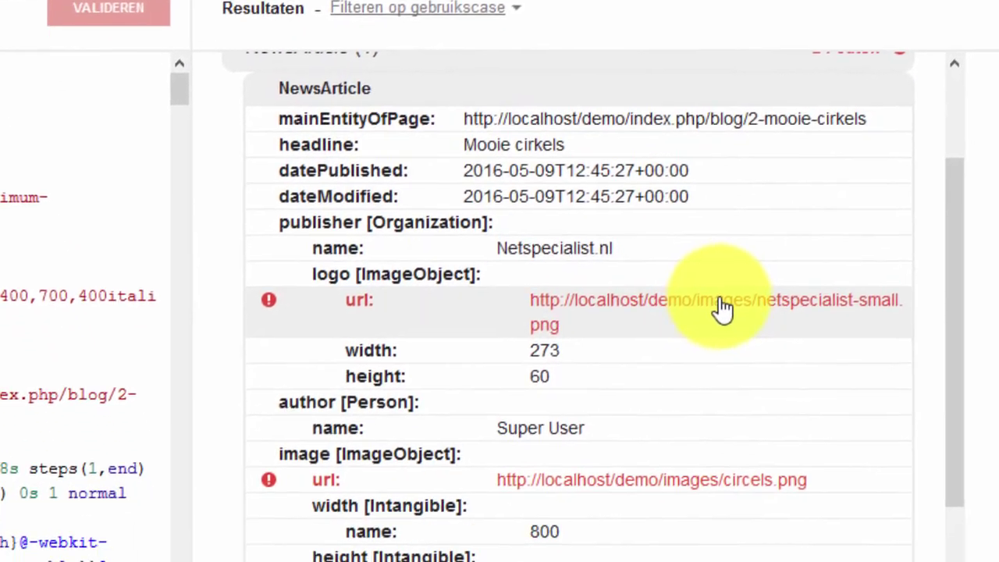